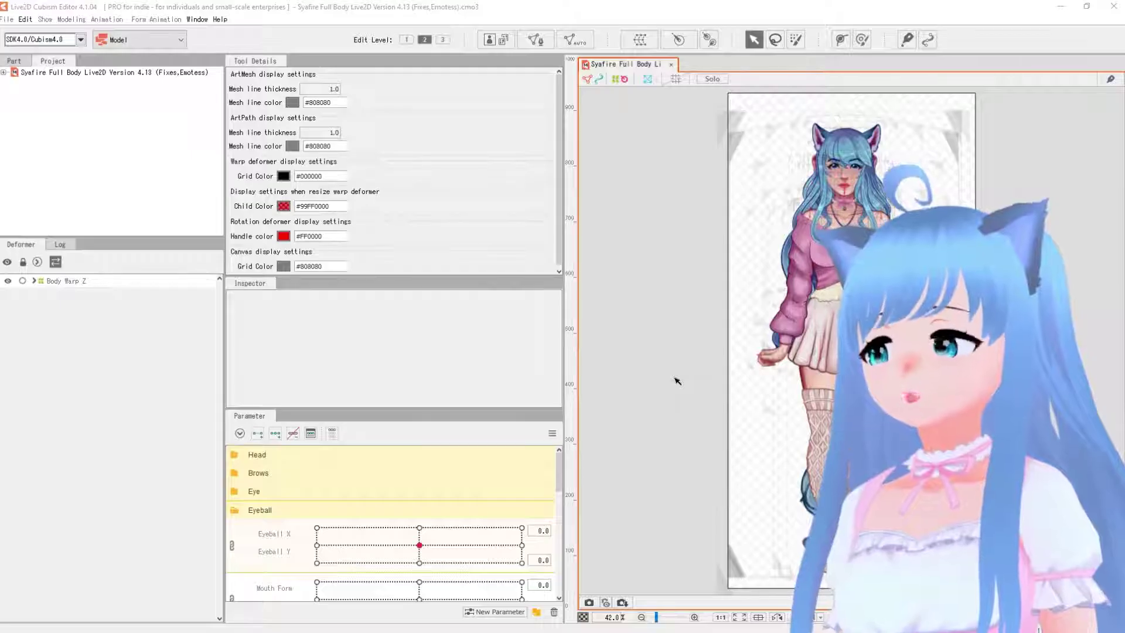
Start exporting the full-body model for runtime as a moc3 file.
scroll(805, 282, up, 3)
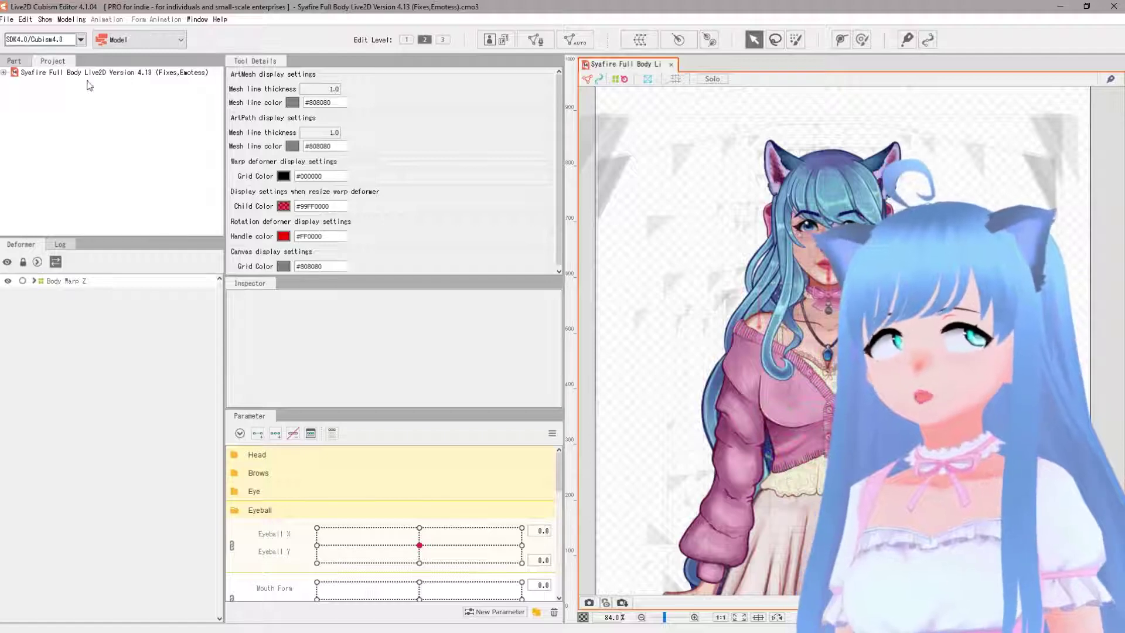
click(8, 20)
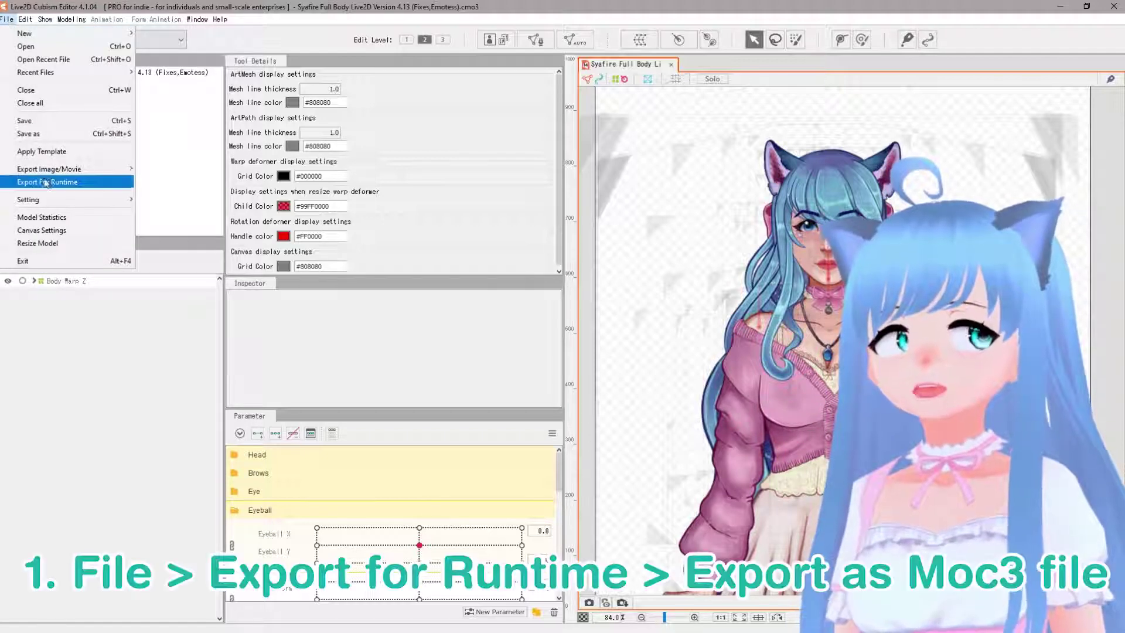
mouse_move(89, 186)
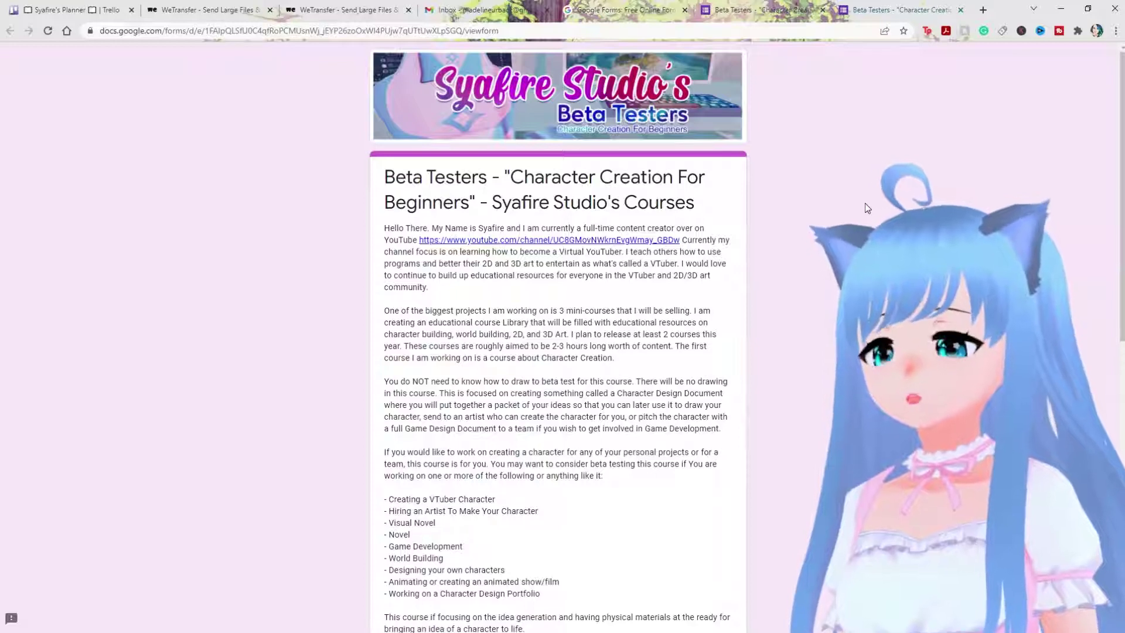
scroll(843, 214, down, 1)
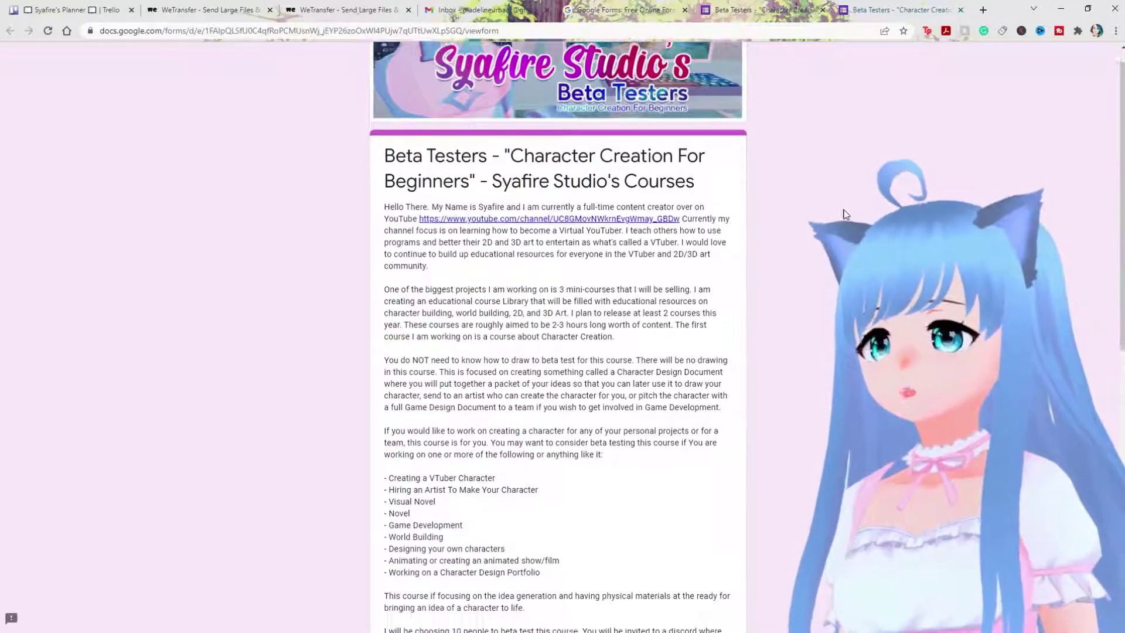
scroll(845, 212, up, 1)
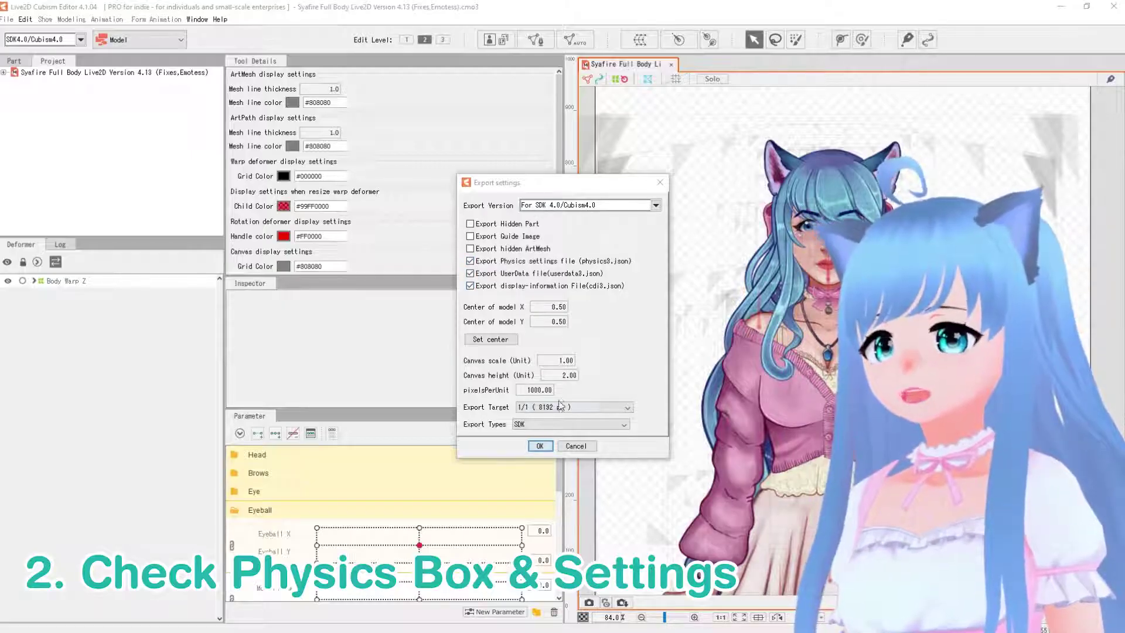
Export the version 4.13 model with the shown settings as moc3 into the Sya 4.2 Test folder, overwriting the existing files including model3.json.
click(539, 446)
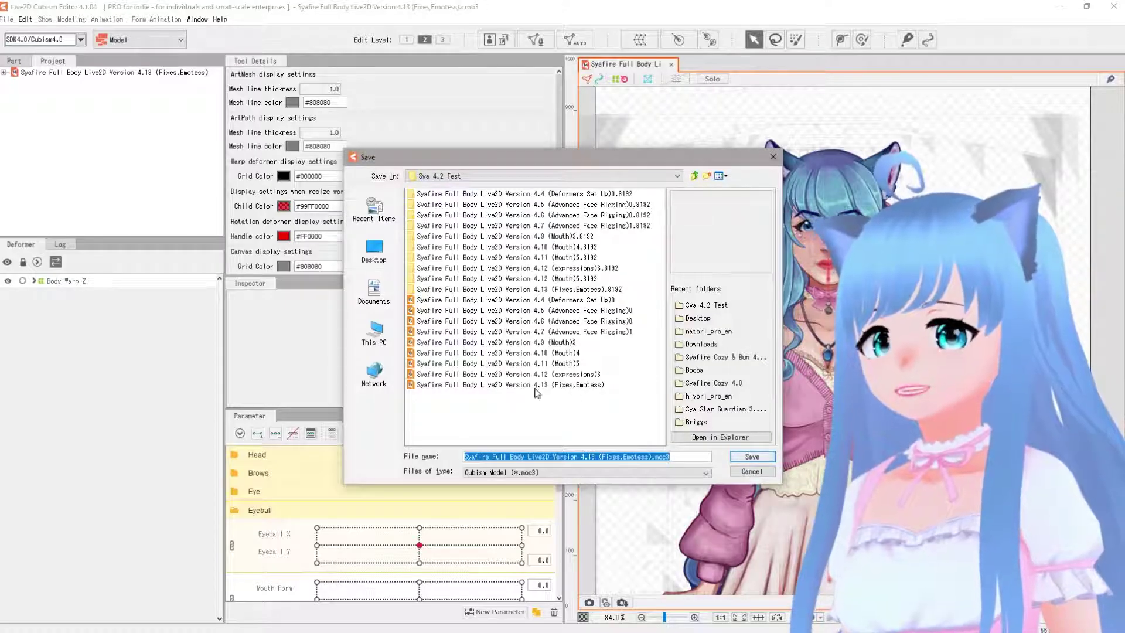
click(593, 456)
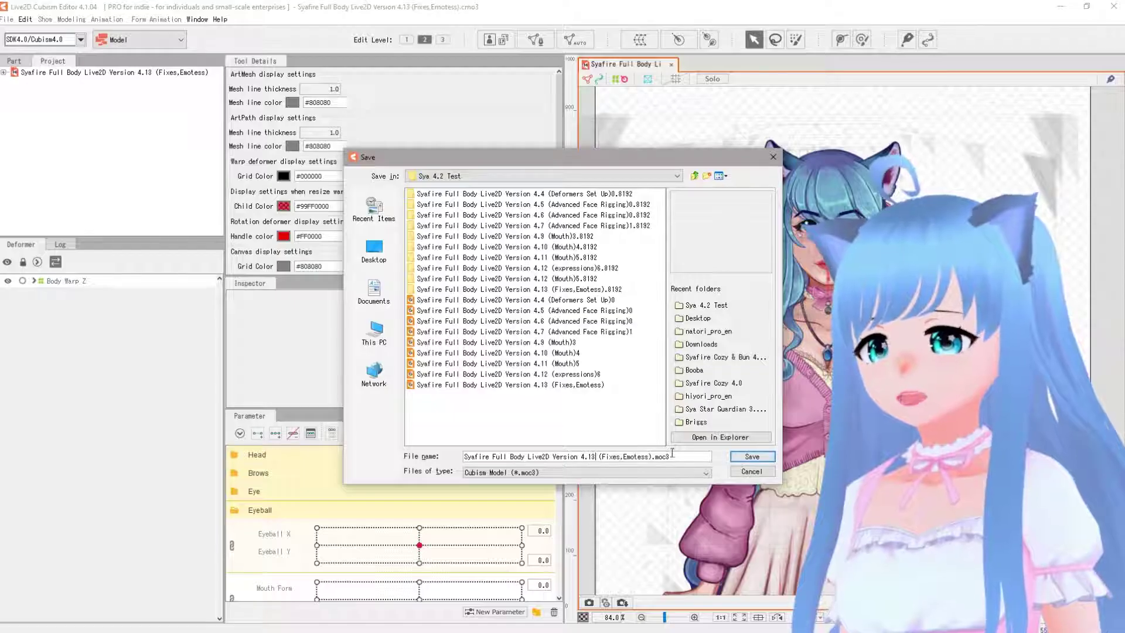
click(753, 459)
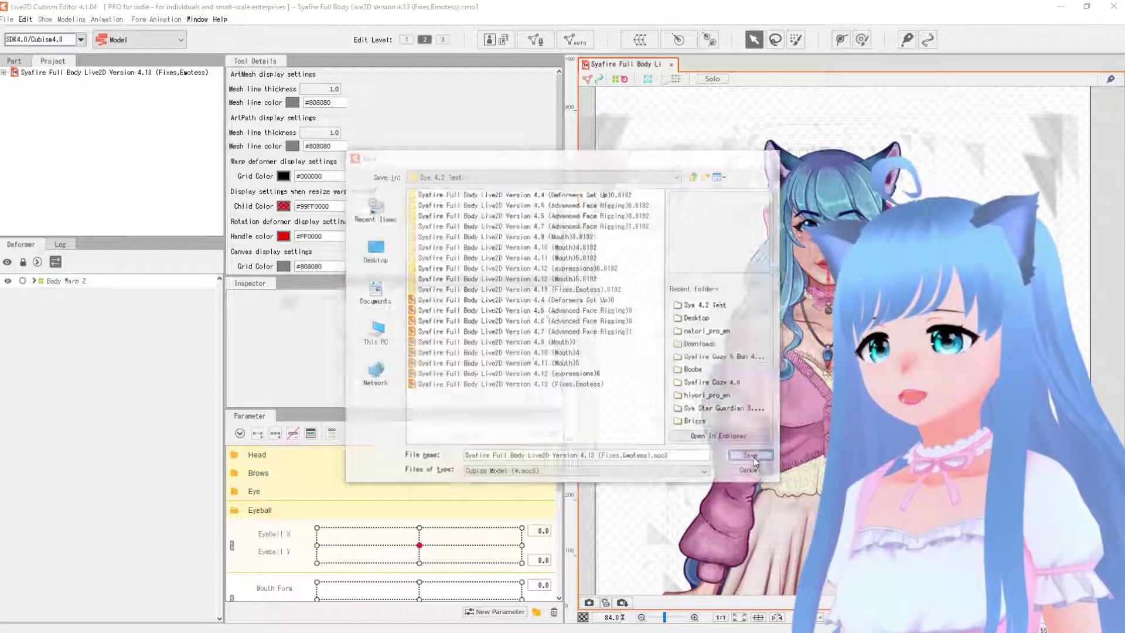
click(514, 350)
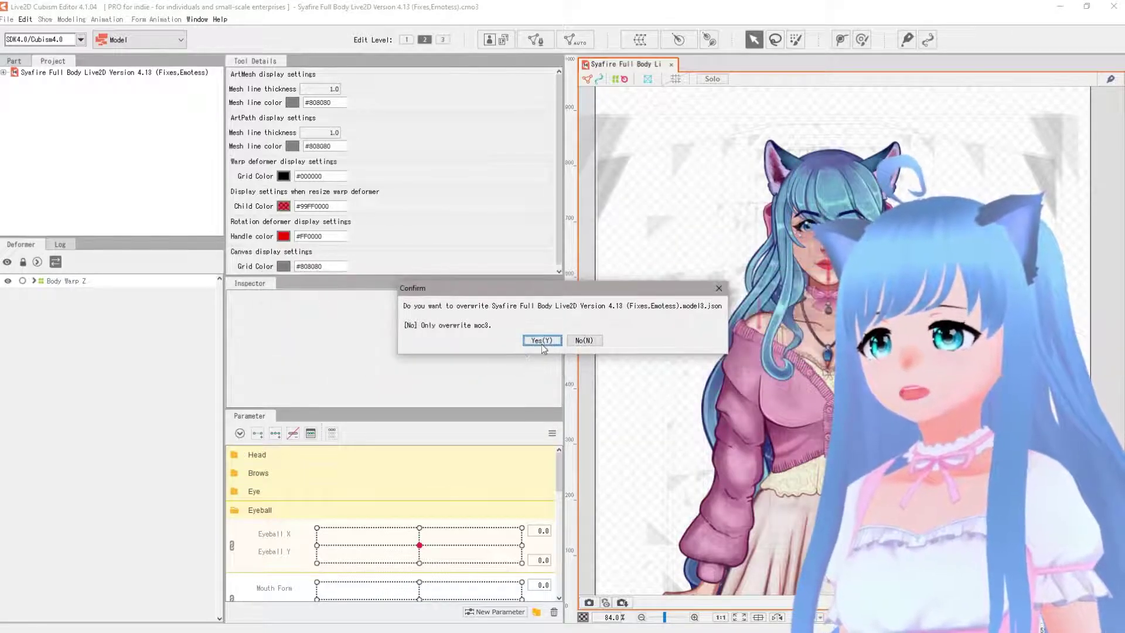
click(542, 341)
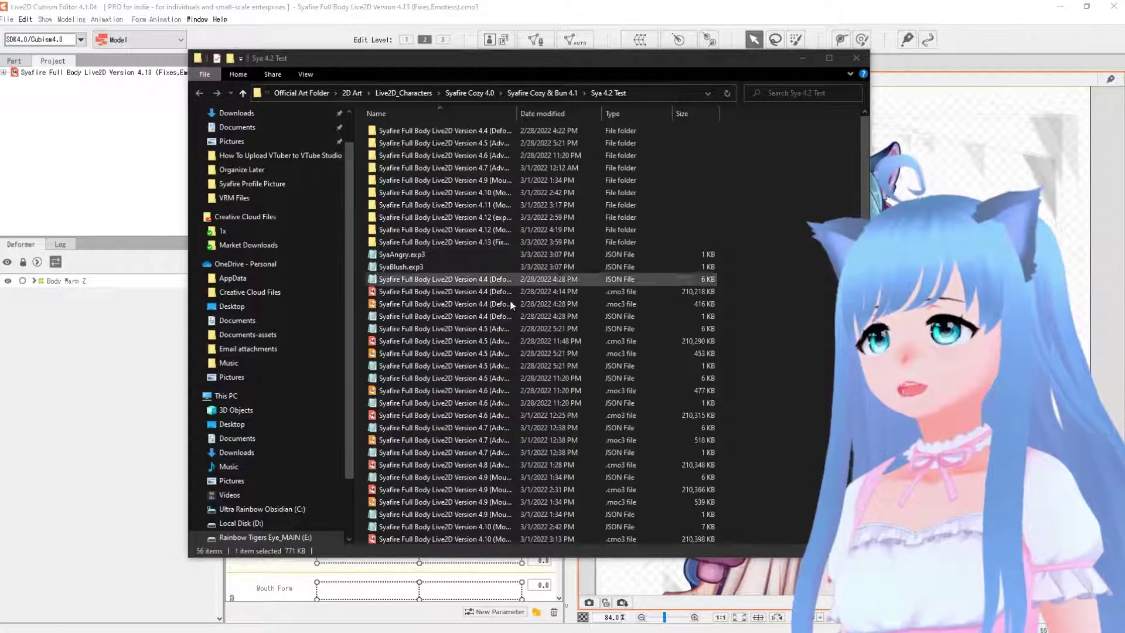
Open the model's save folder, Sya 4.2 Test, in Explorer from the Save as dialog.
click(237, 31)
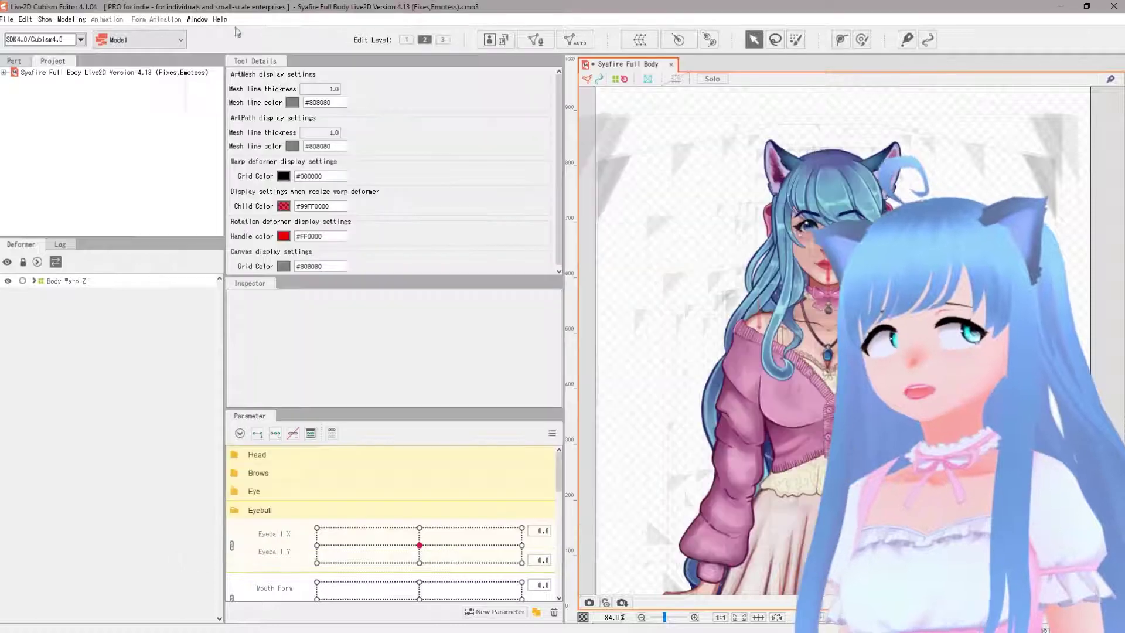
click(7, 20)
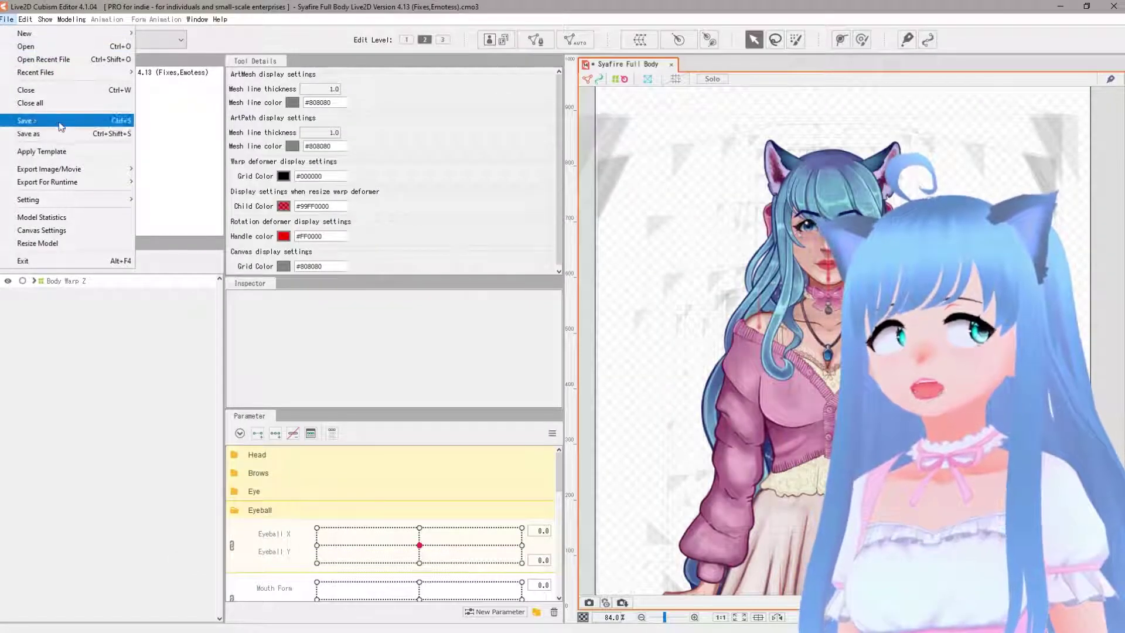
click(35, 134)
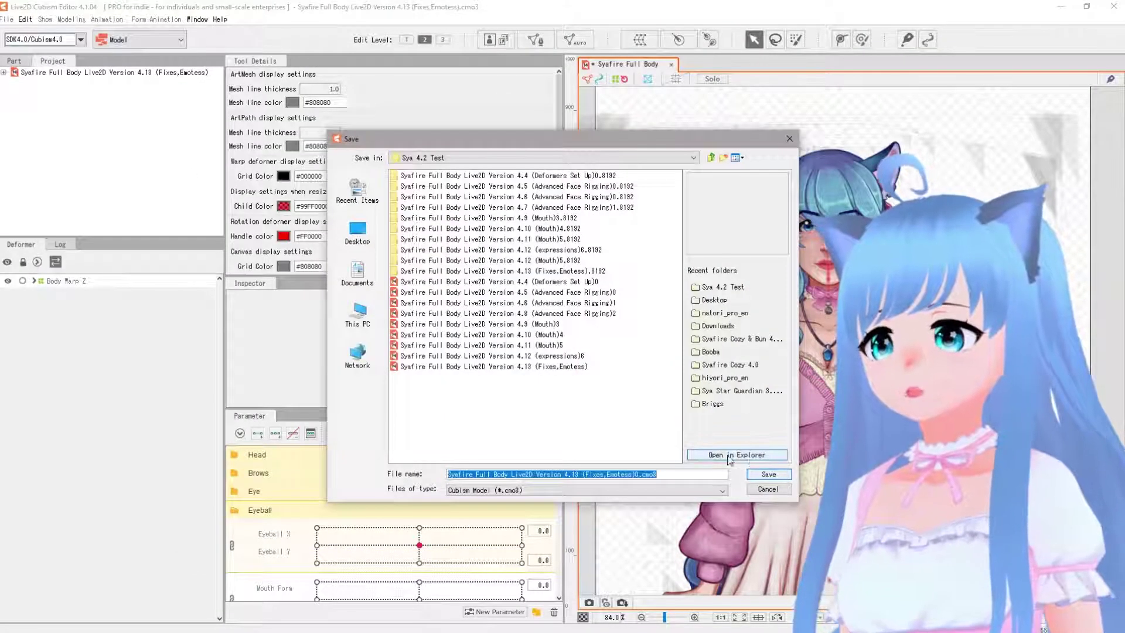
click(729, 455)
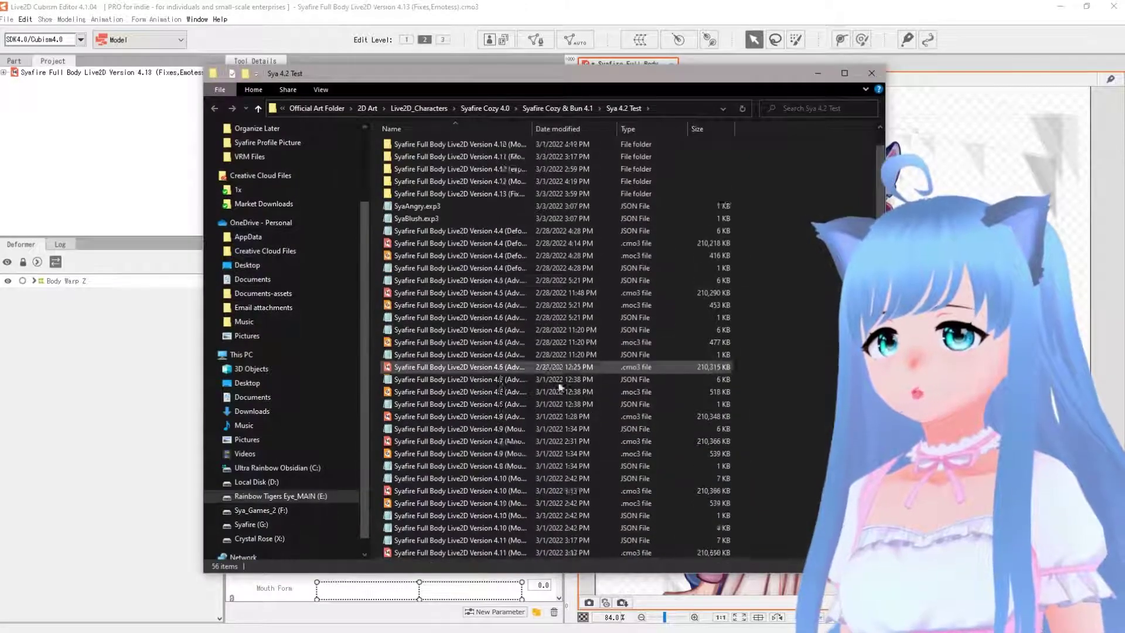
scroll(560, 386, up, 2)
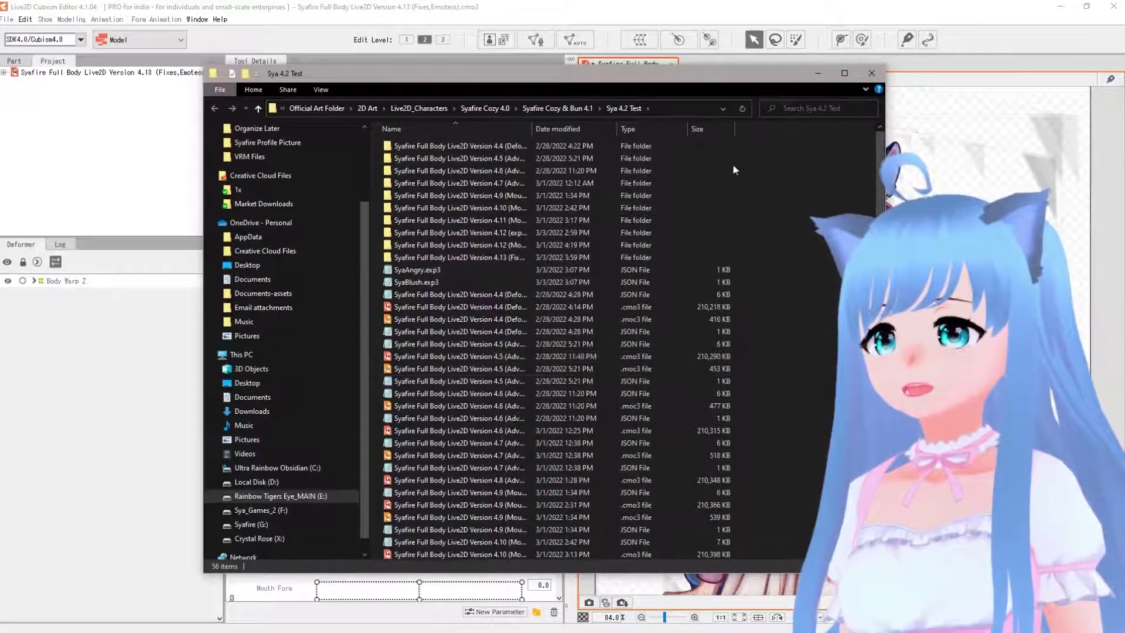
drag(732, 73, 683, 61)
Switch to Steam and launch VTube Studio from the library.
mouse_move(386, 629)
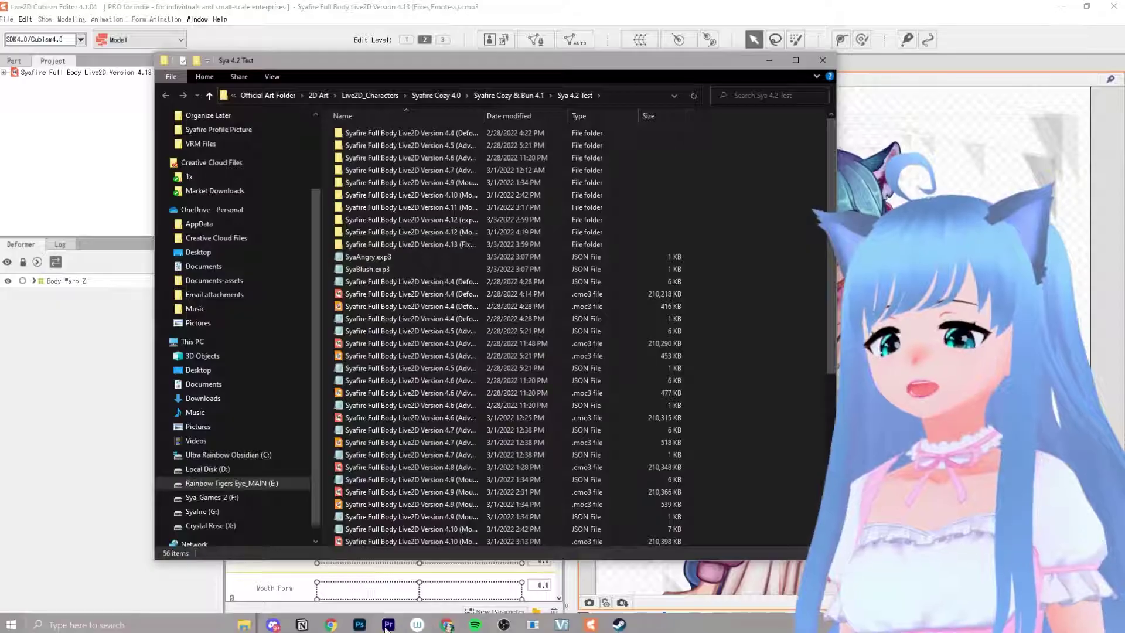
click(620, 625)
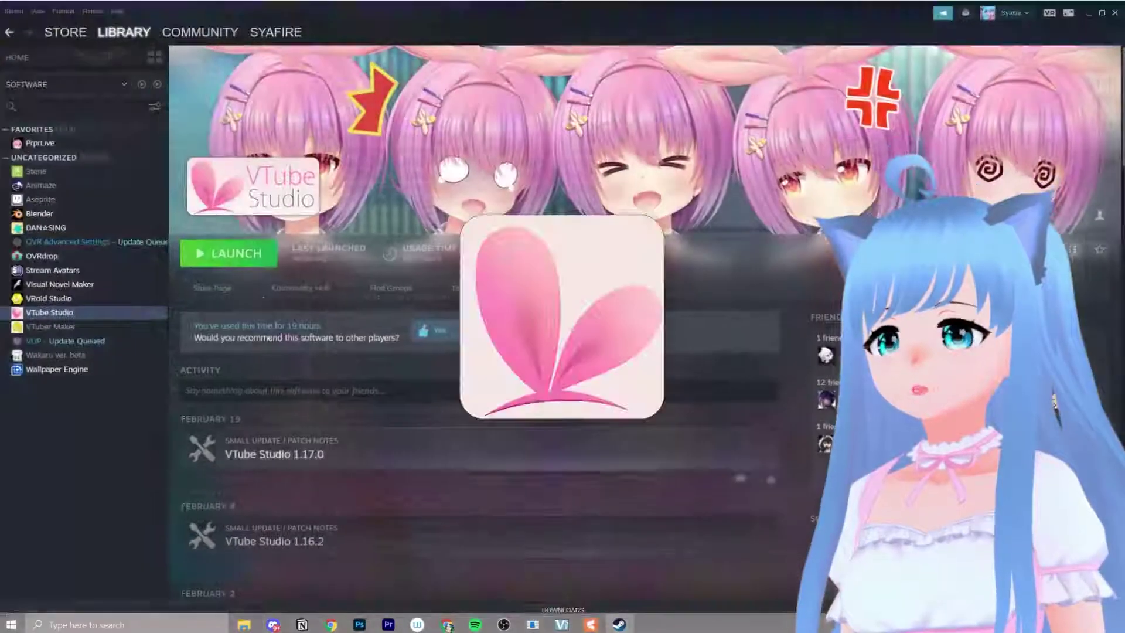
click(241, 254)
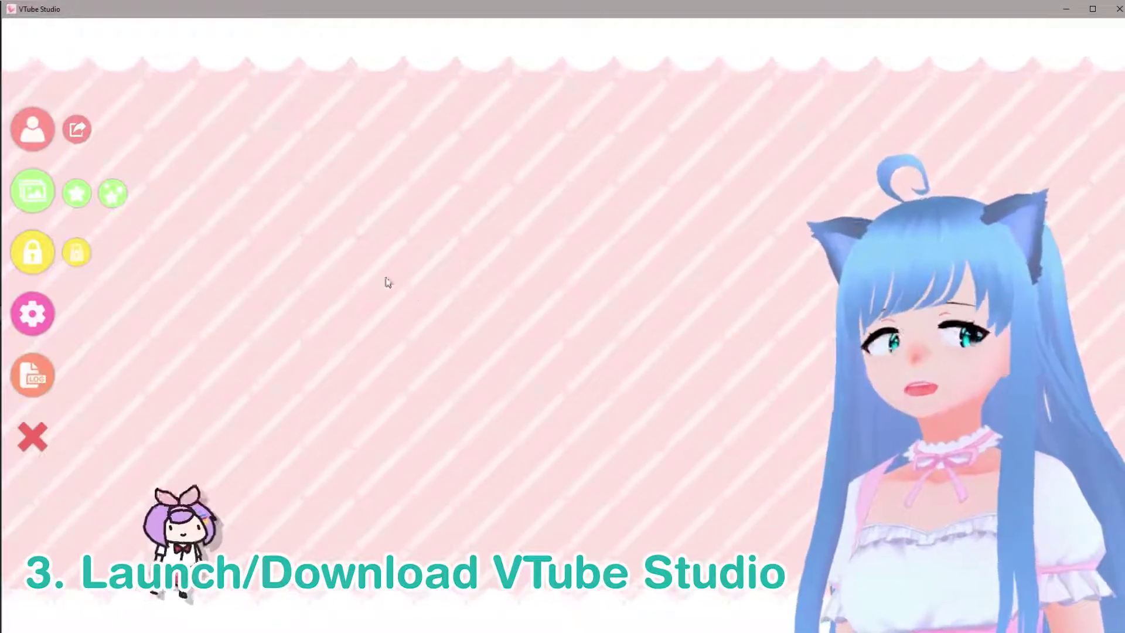
Open VTube Studio's Live2DModels folder through its own-model import option and create a folder named SyaDemo there.
click(35, 132)
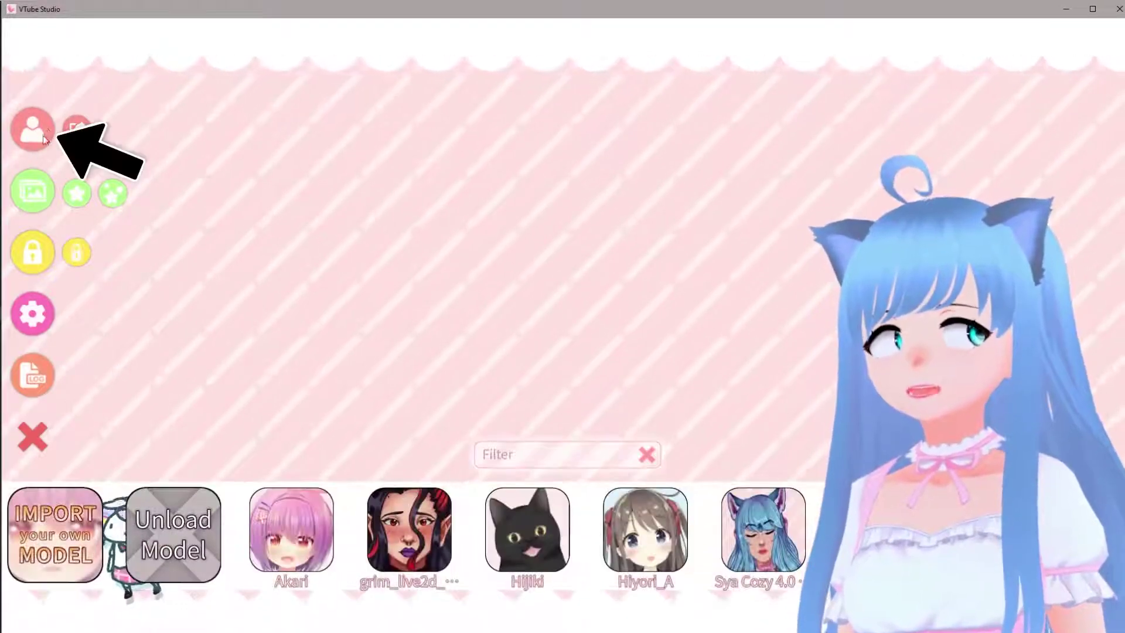
click(51, 530)
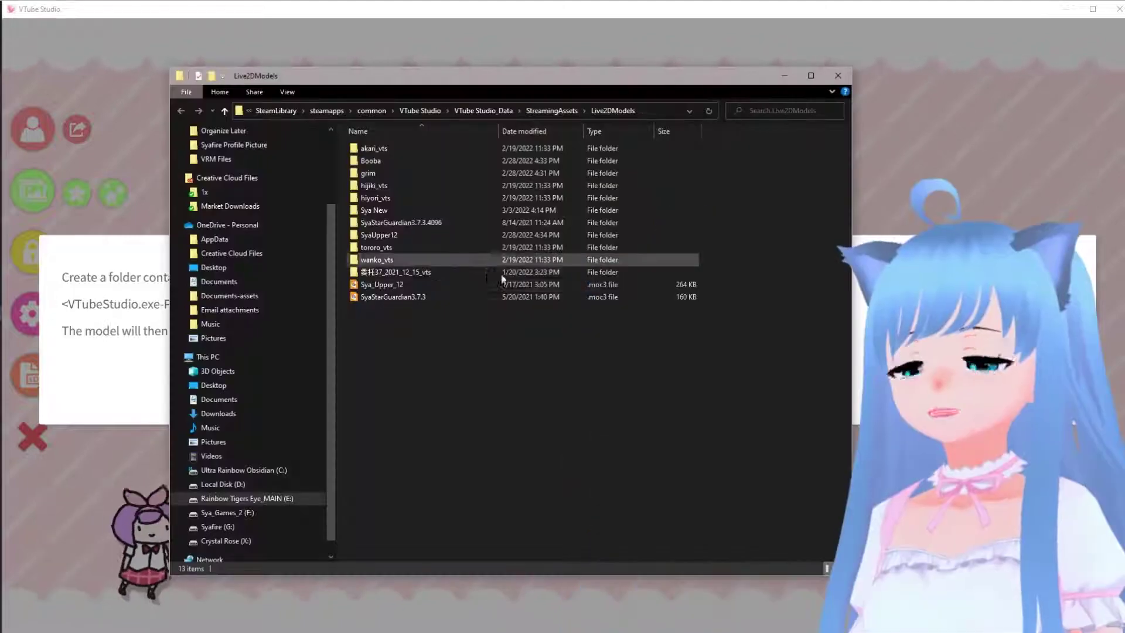
right_click(438, 333)
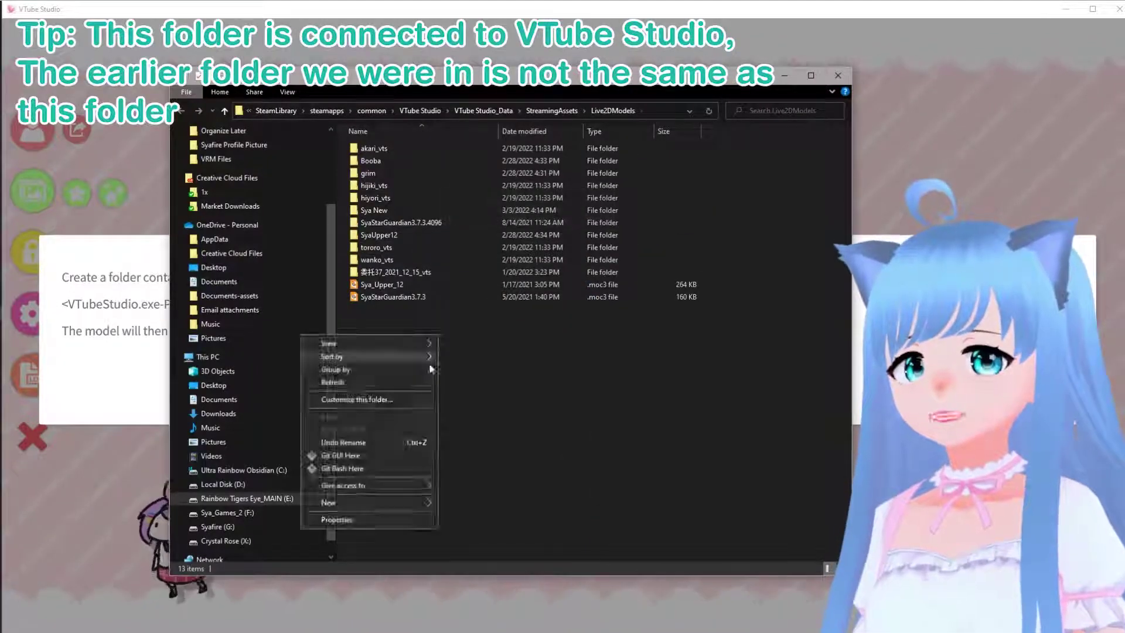
click(478, 490)
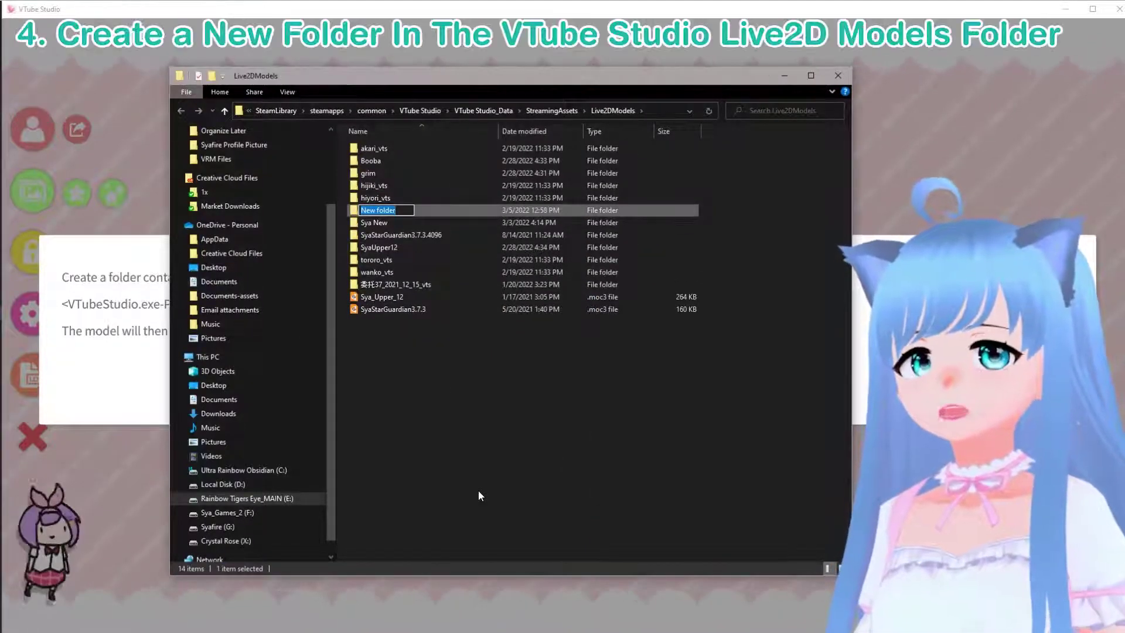
text(SyaDemo)
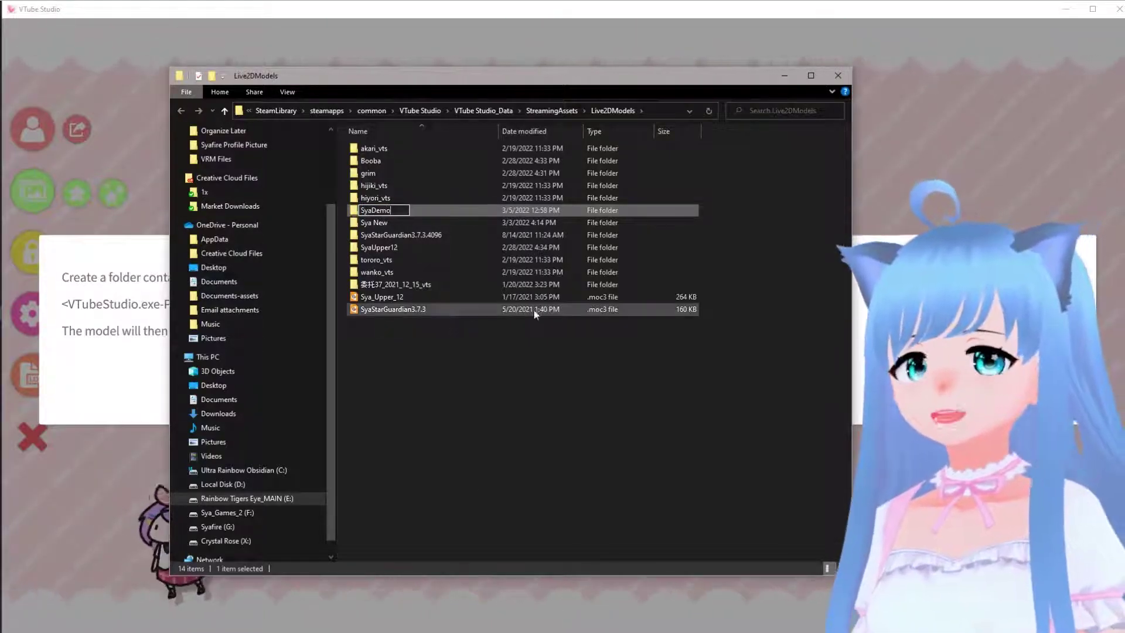
key(Return)
Open the SyaDemo folder and arrange its window side by side with the Sya 4.2 Test folder window.
double_click(386, 209)
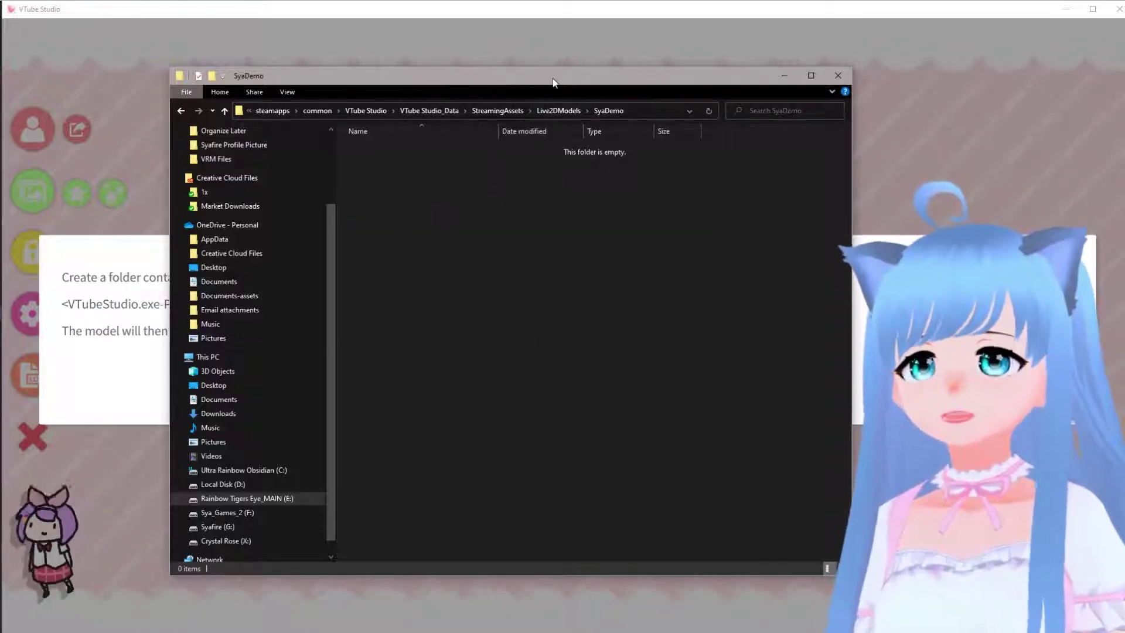
drag(553, 82, 651, 62)
key(alt+Tab)
key(alt+Tab)
drag(562, 50, 522, 39)
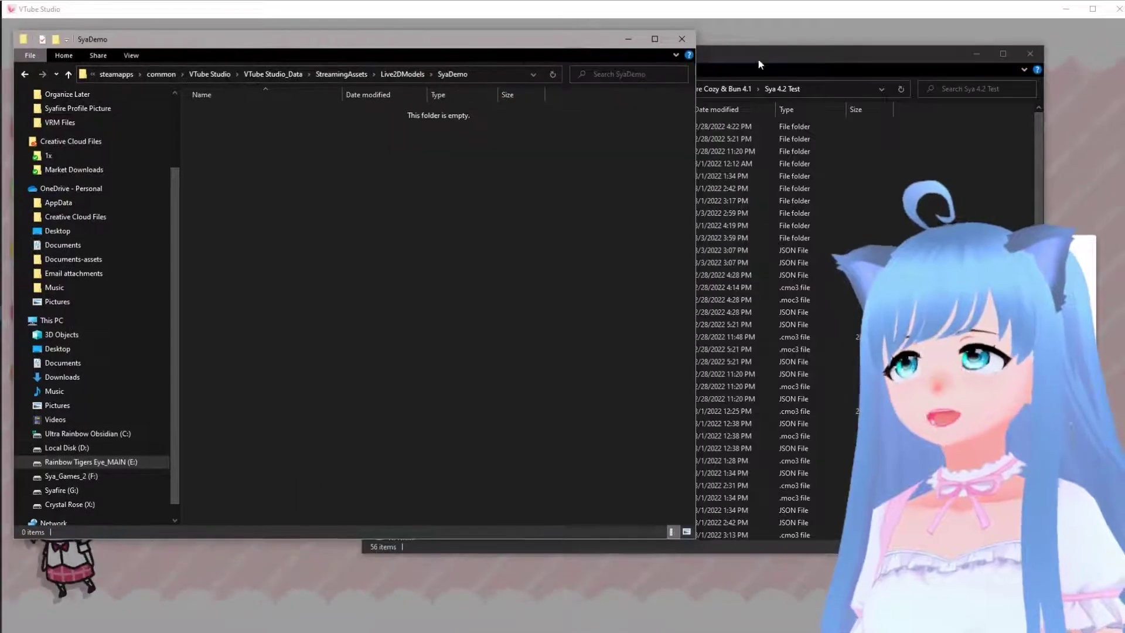
drag(758, 60, 859, 47)
drag(421, 40, 416, 39)
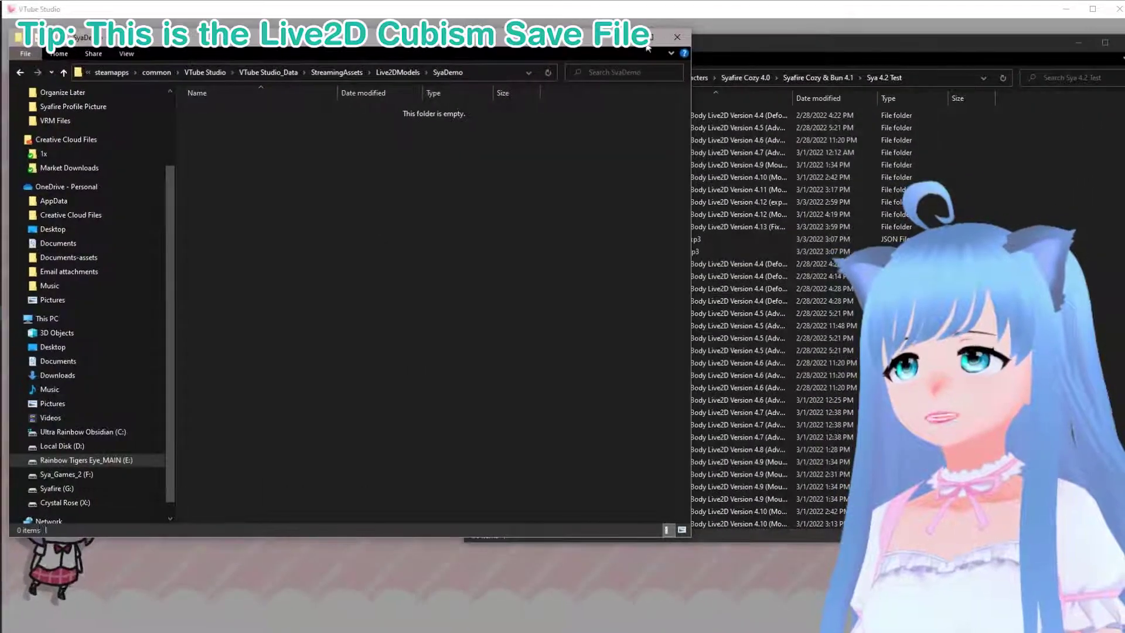
drag(738, 46, 730, 41)
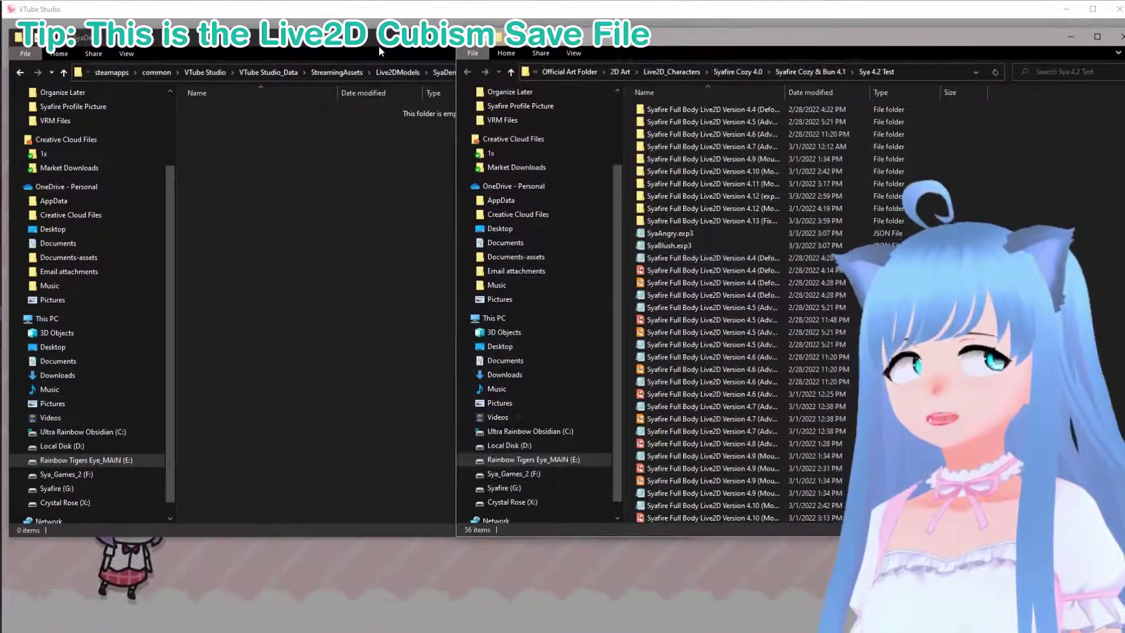
drag(378, 44, 368, 45)
mouse_move(733, 35)
mouse_down()
mouse_move(700, 33)
mouse_move(737, 38)
mouse_up()
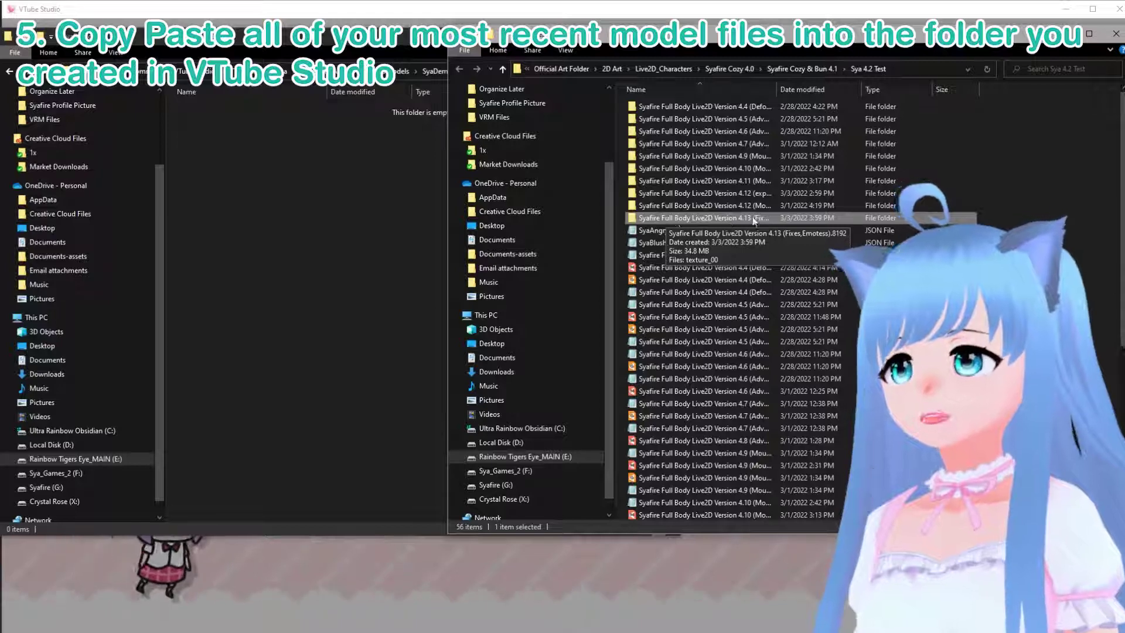
Copy the version 4.13 texture folder from Sya 4.2 Test into SyaDemo and check its contents.
right_click(658, 217)
click(433, 504)
click(262, 203)
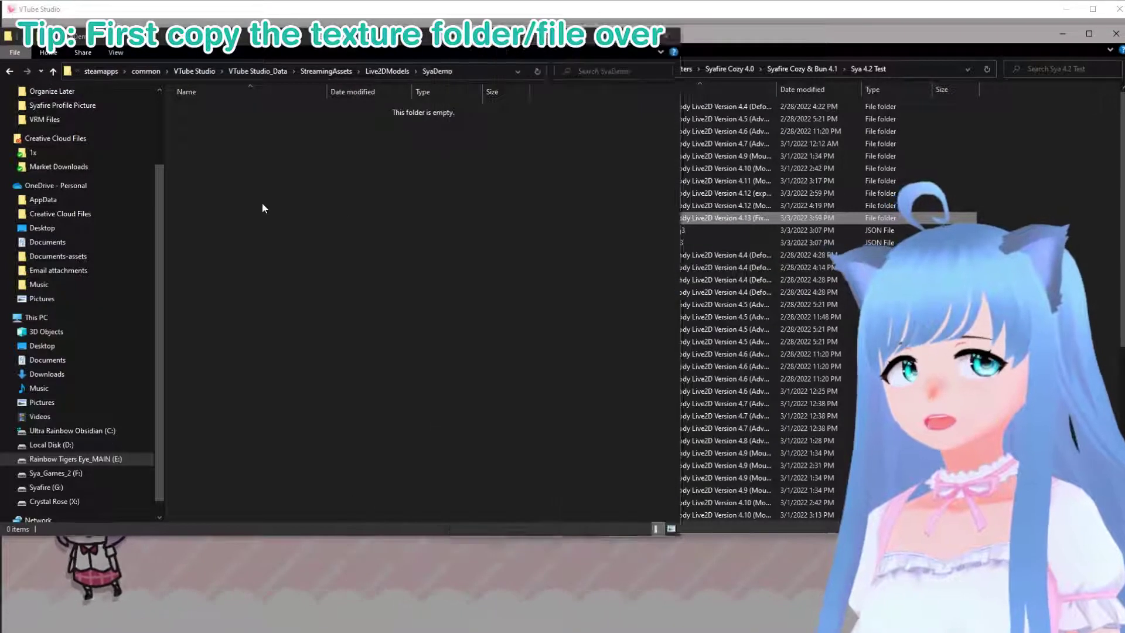
right_click(262, 203)
click(171, 286)
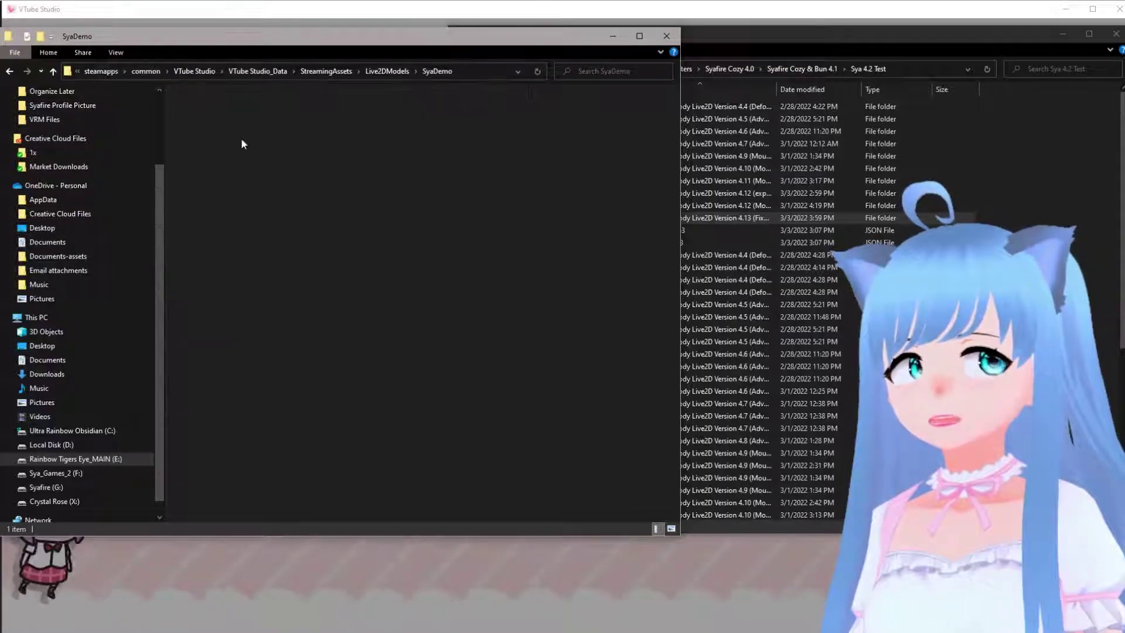
double_click(238, 110)
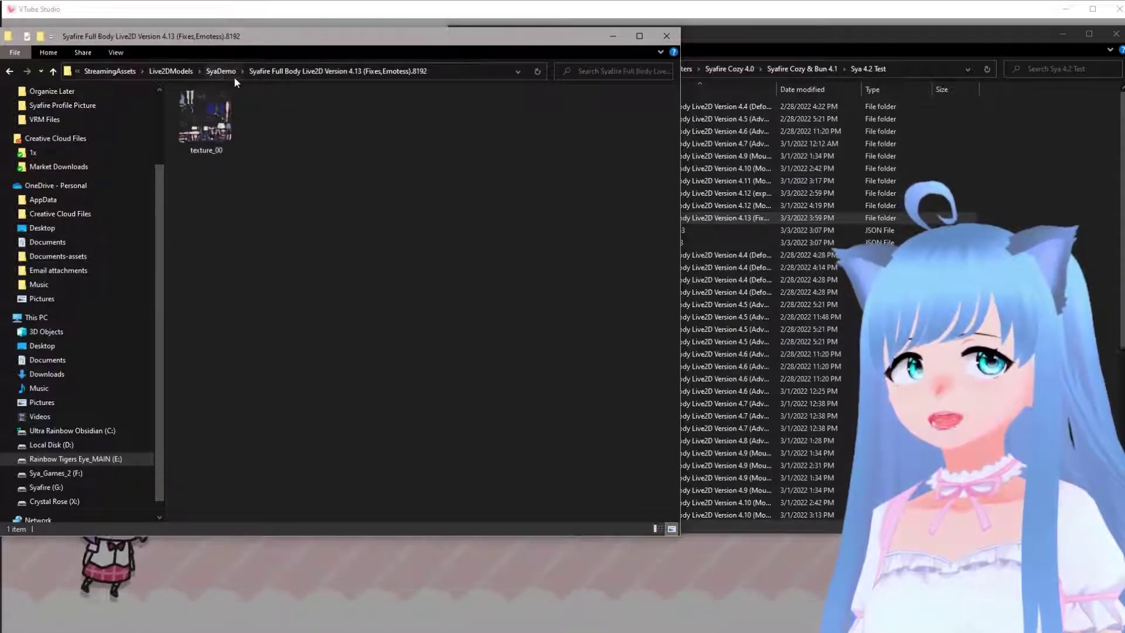
click(219, 71)
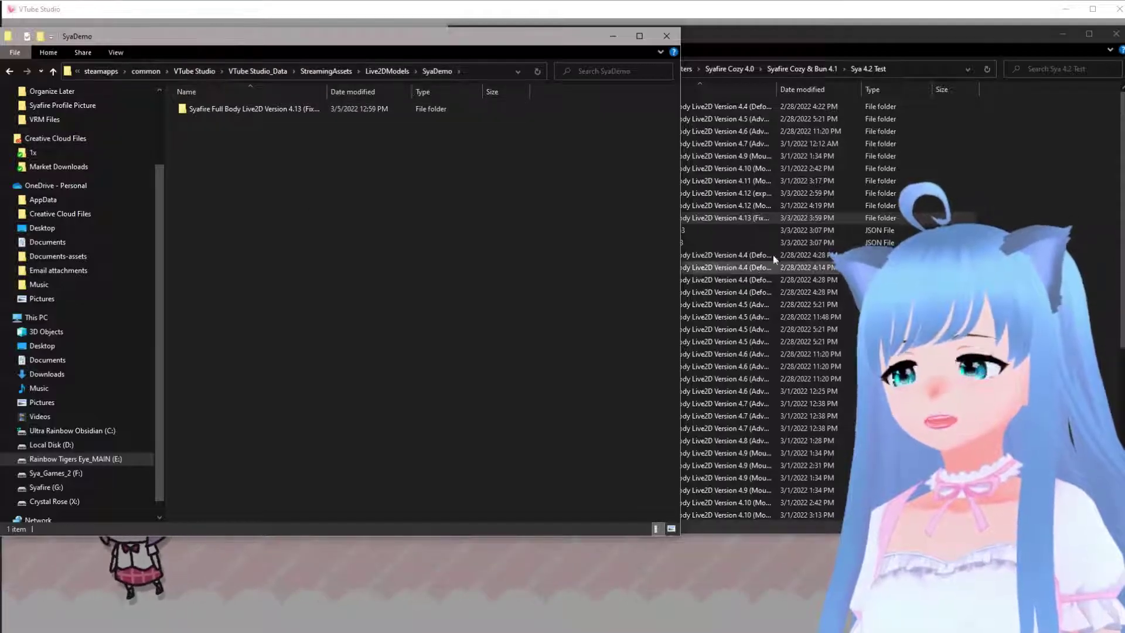
Copy the five Syafire Full Body Live2D Version 4.13 files, including the cmo3, moc3 and JSON files, from Sya 4.2 Test into SyaDemo.
click(697, 35)
scroll(718, 251, down, 7)
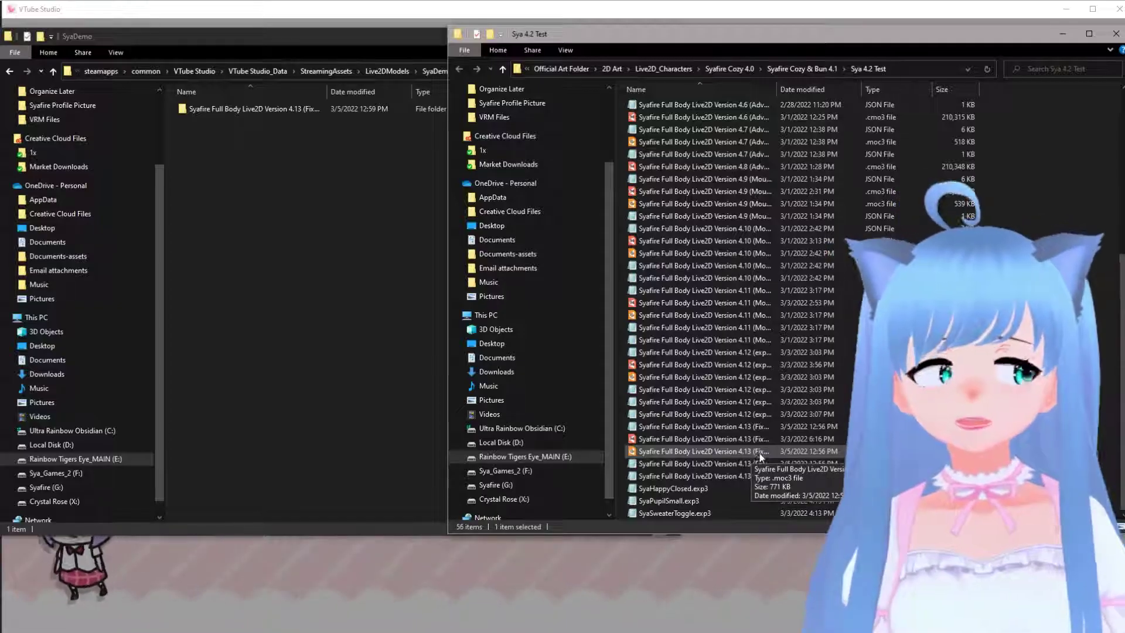
click(744, 425)
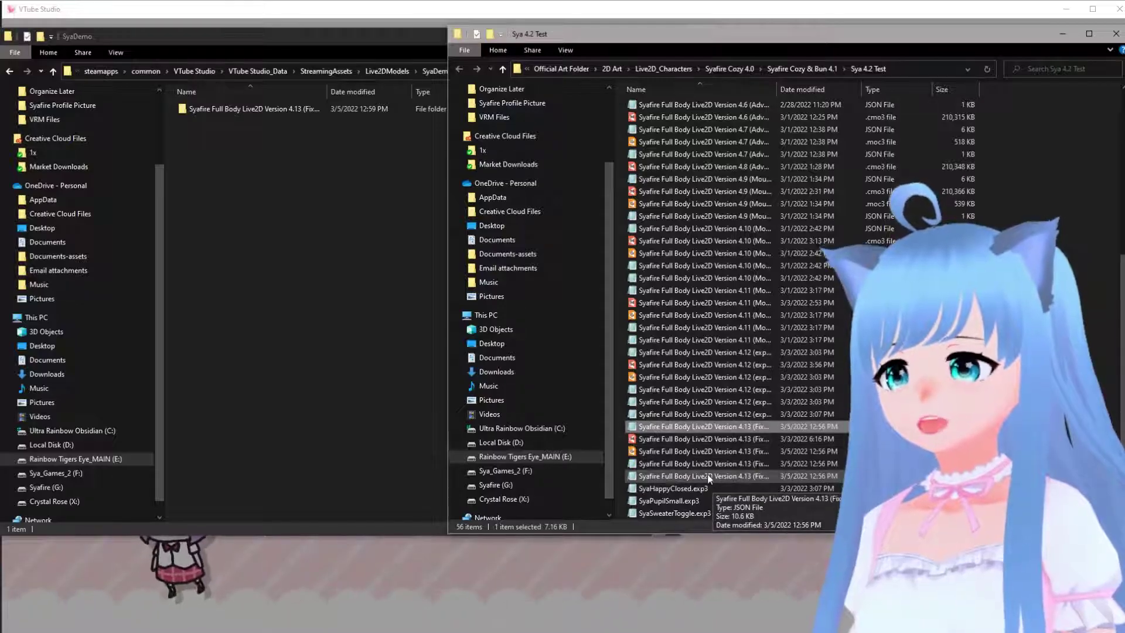
shift+click(682, 476)
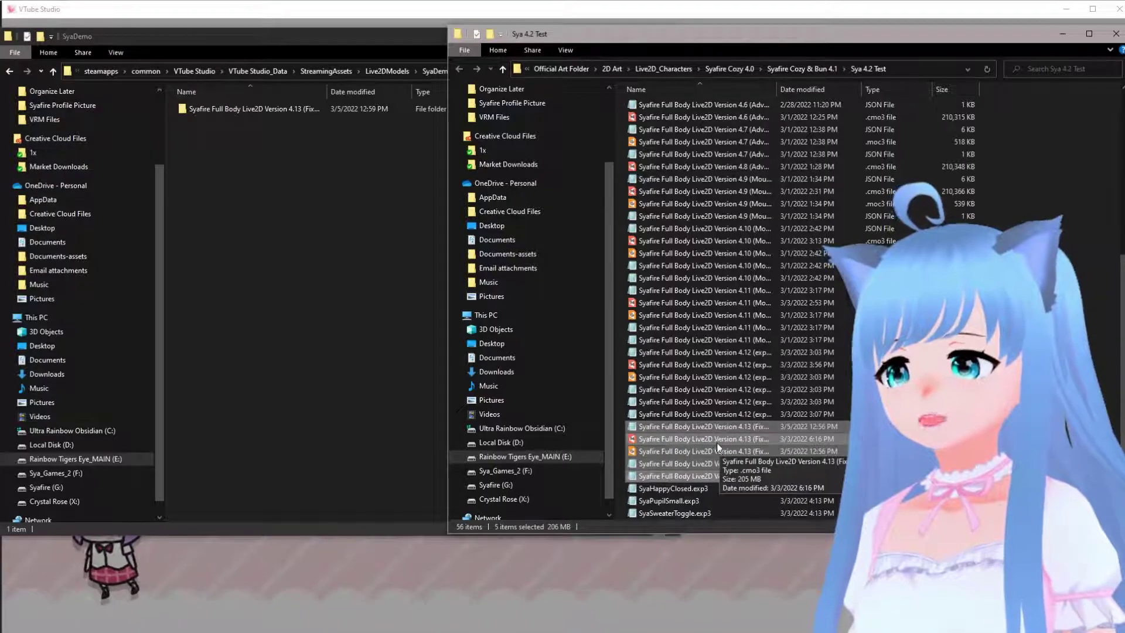
right_click(666, 436)
click(547, 371)
click(319, 232)
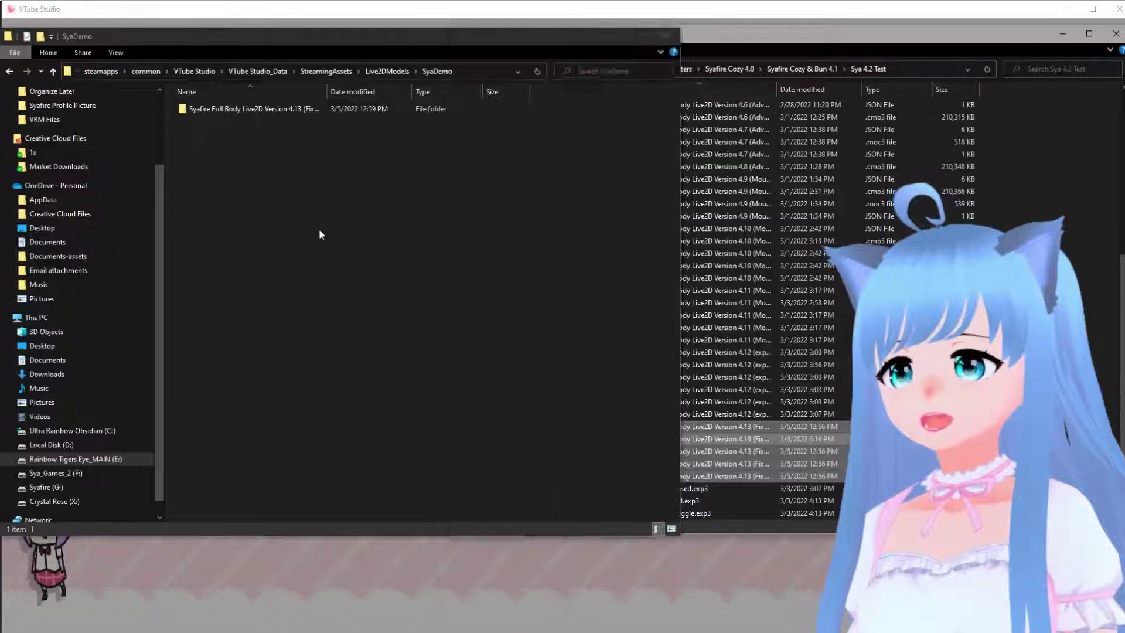
right_click(319, 232)
click(244, 312)
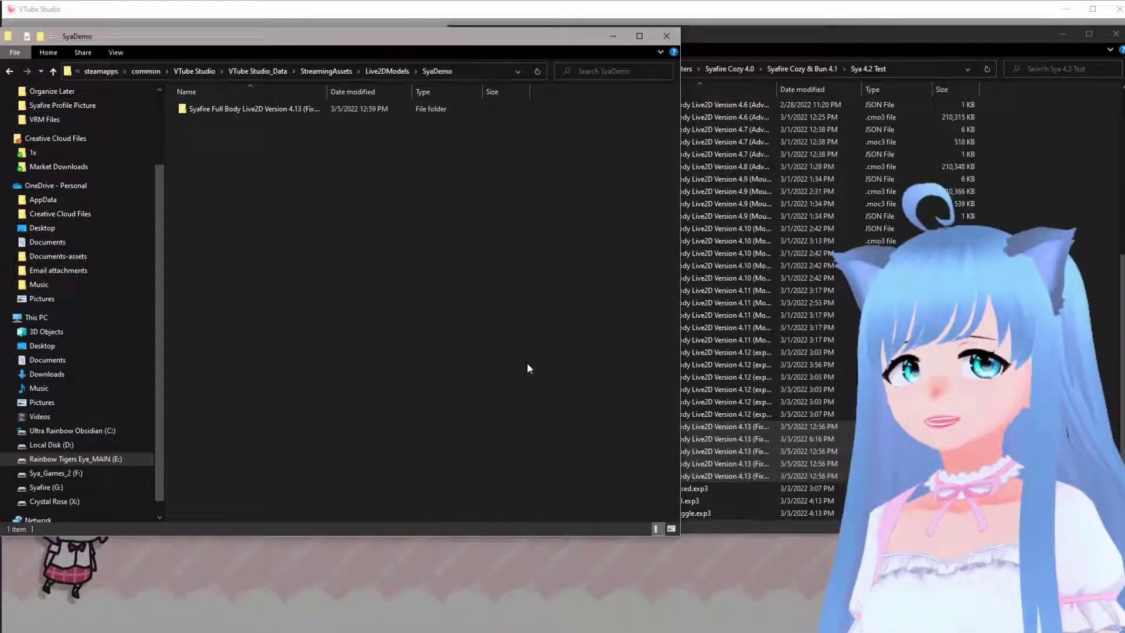
click(256, 250)
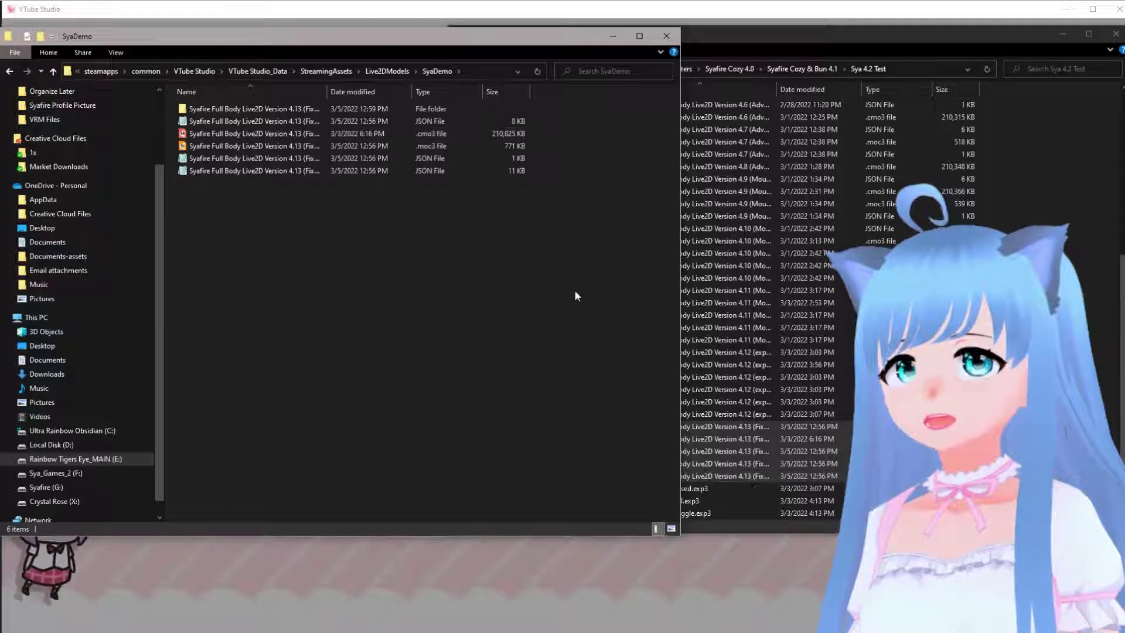
Copy the expression files SyaAngry.exp3 and SyaBlush.exp3 from Sya 4.2 Test into the SyaDemo folder.
click(720, 476)
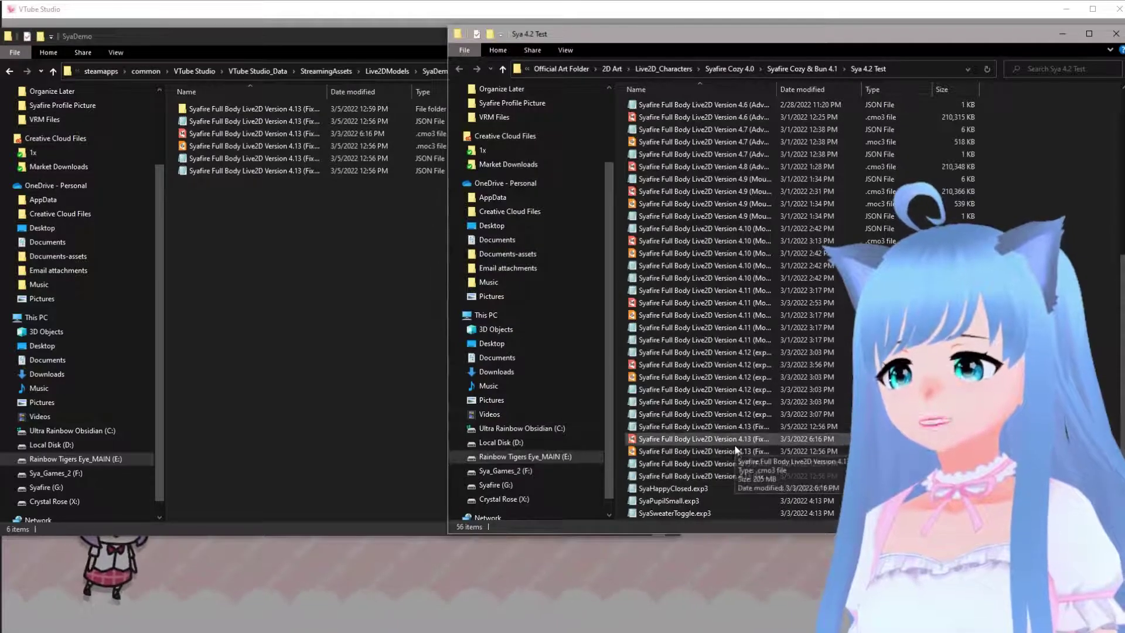
scroll(744, 451, up, 3)
scroll(679, 188, up, 2)
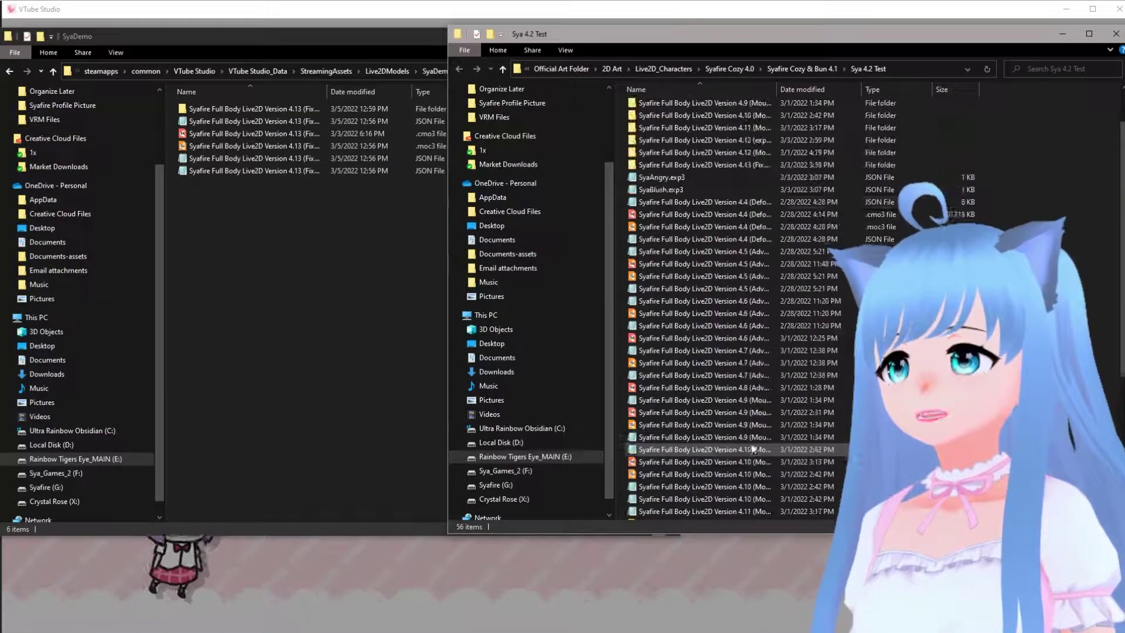
click(673, 177)
ctrl+click(684, 190)
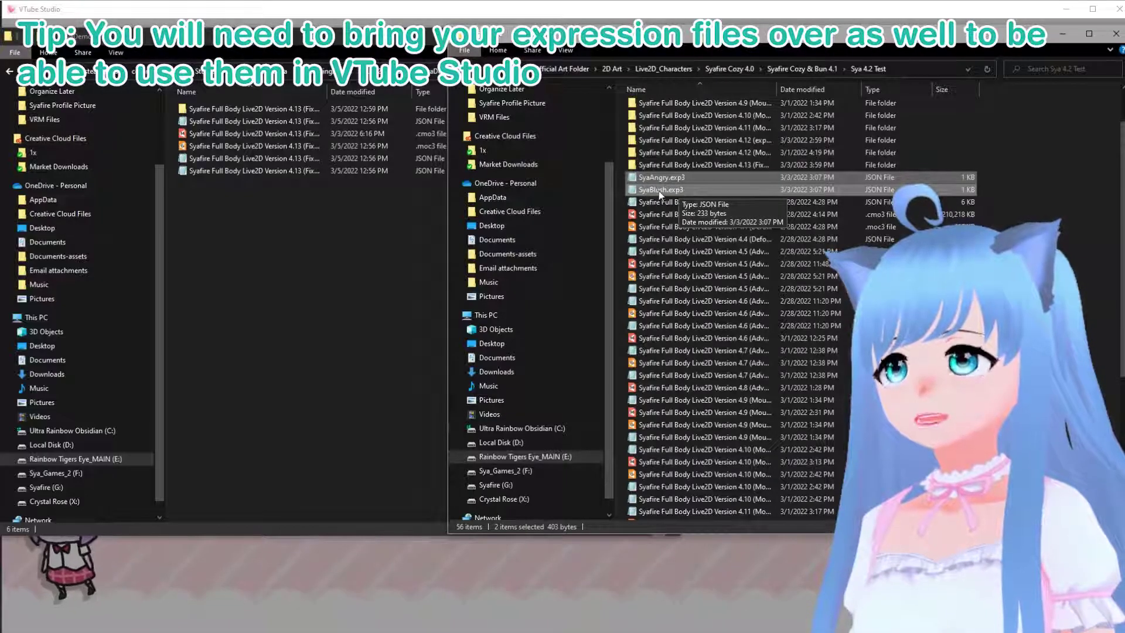
right_click(676, 191)
click(547, 350)
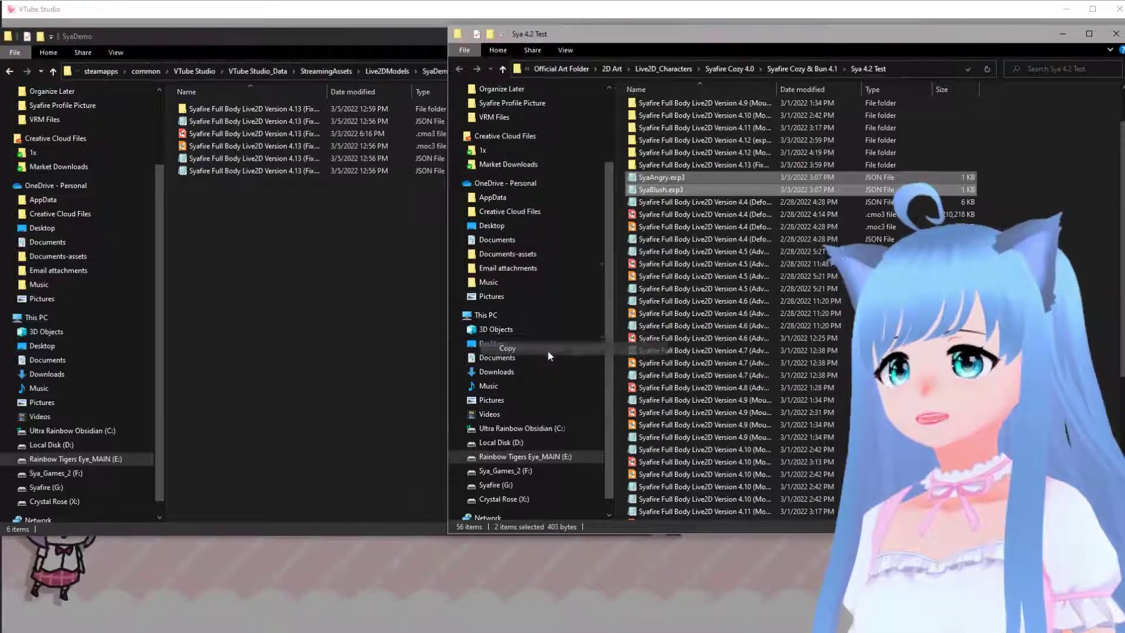
click(370, 239)
right_click(368, 234)
click(287, 316)
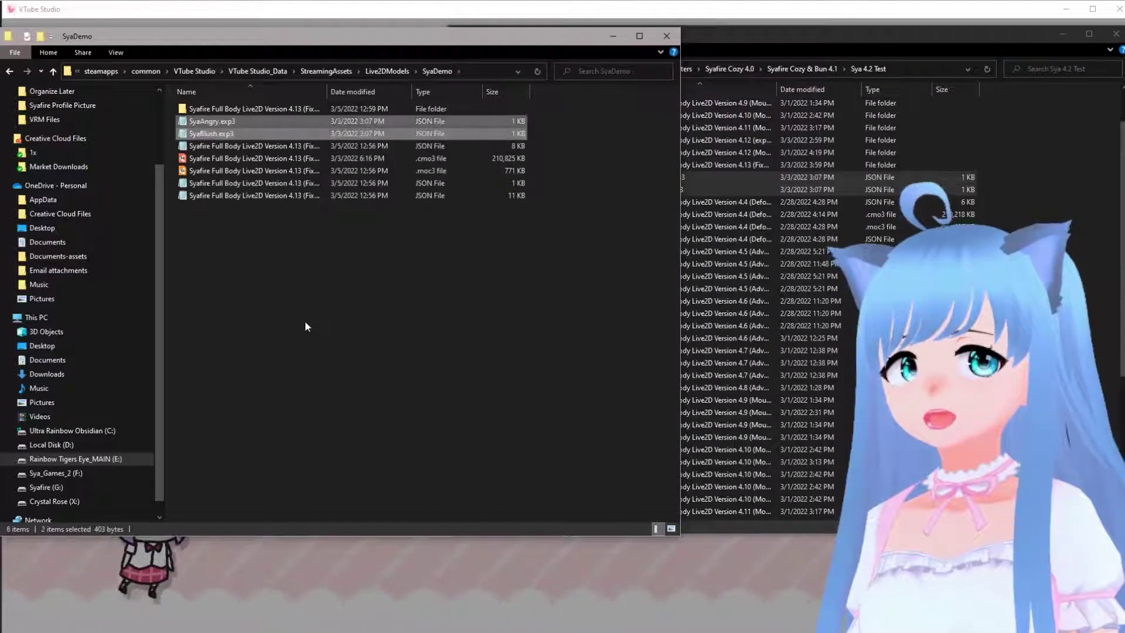
click(282, 285)
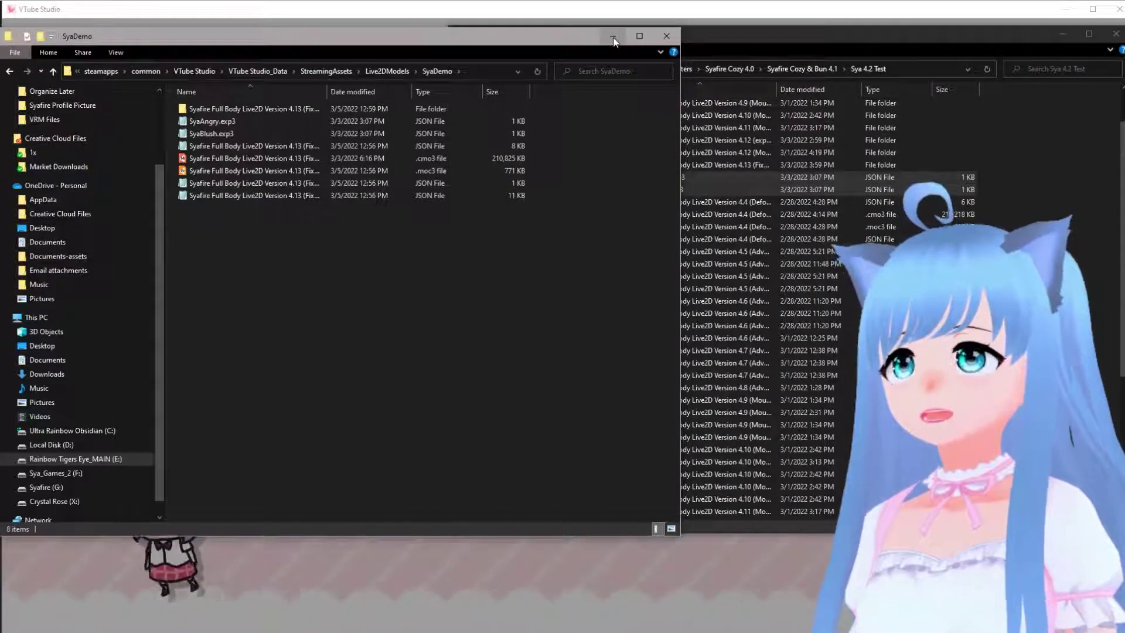
Switch back to VTube Studio, dismiss the import notice and show the list of models.
click(684, 13)
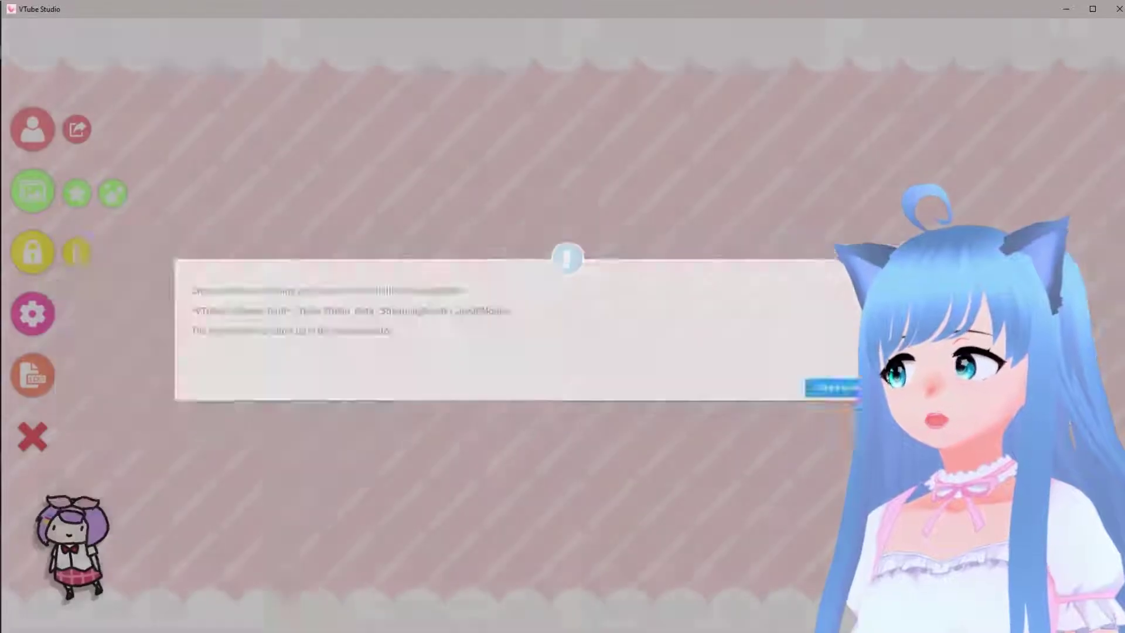
click(828, 387)
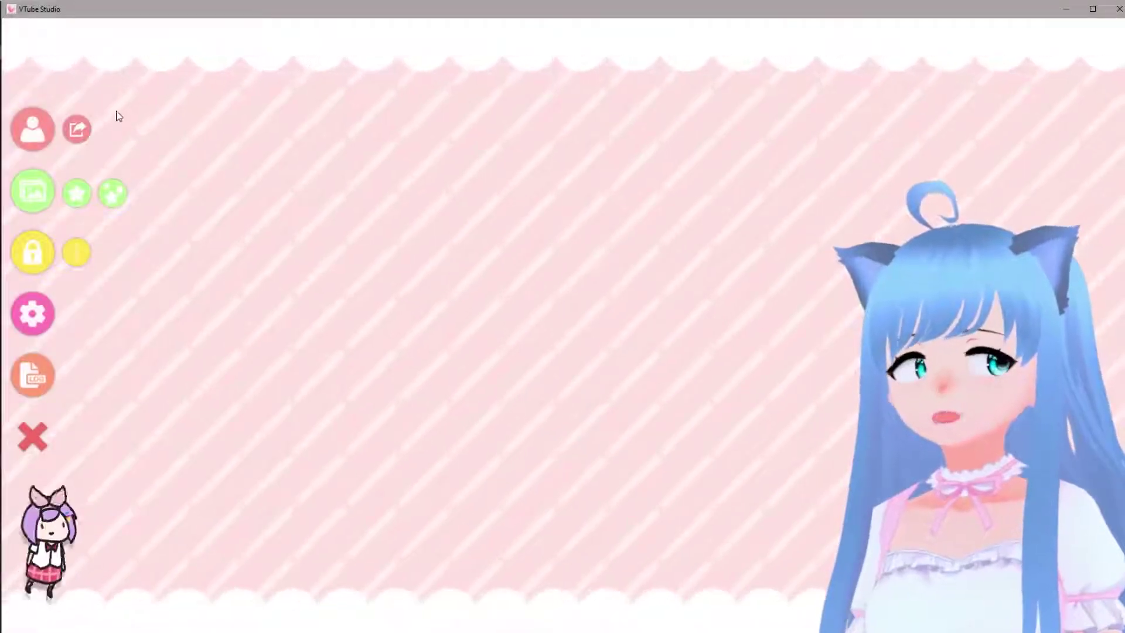
click(36, 128)
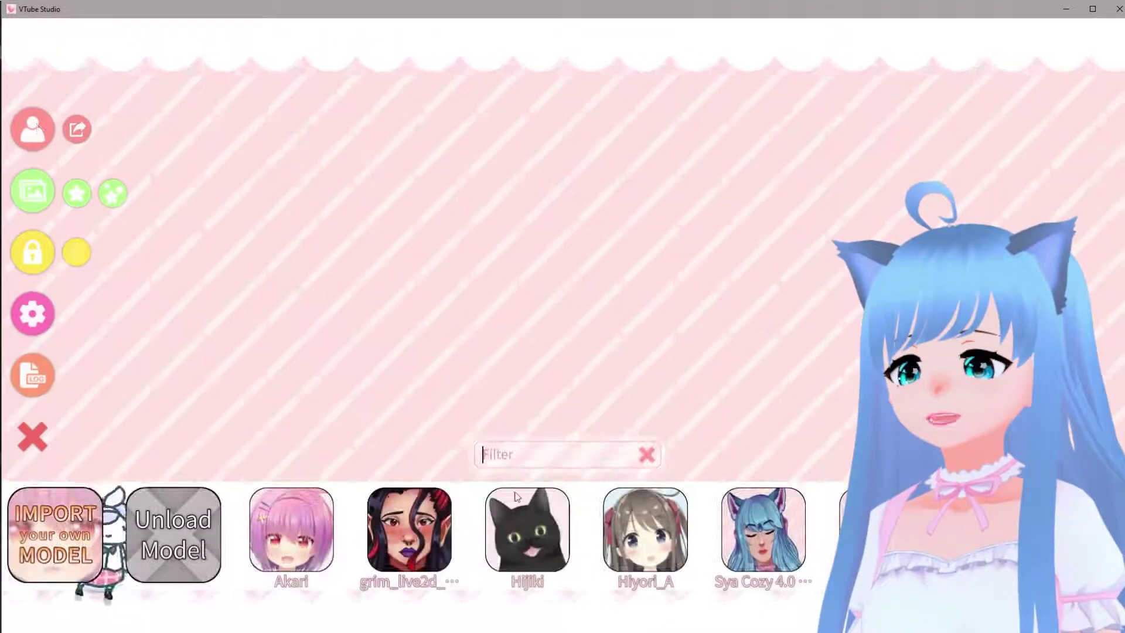
Refresh the model list by repeatedly closing and reopening it.
click(49, 130)
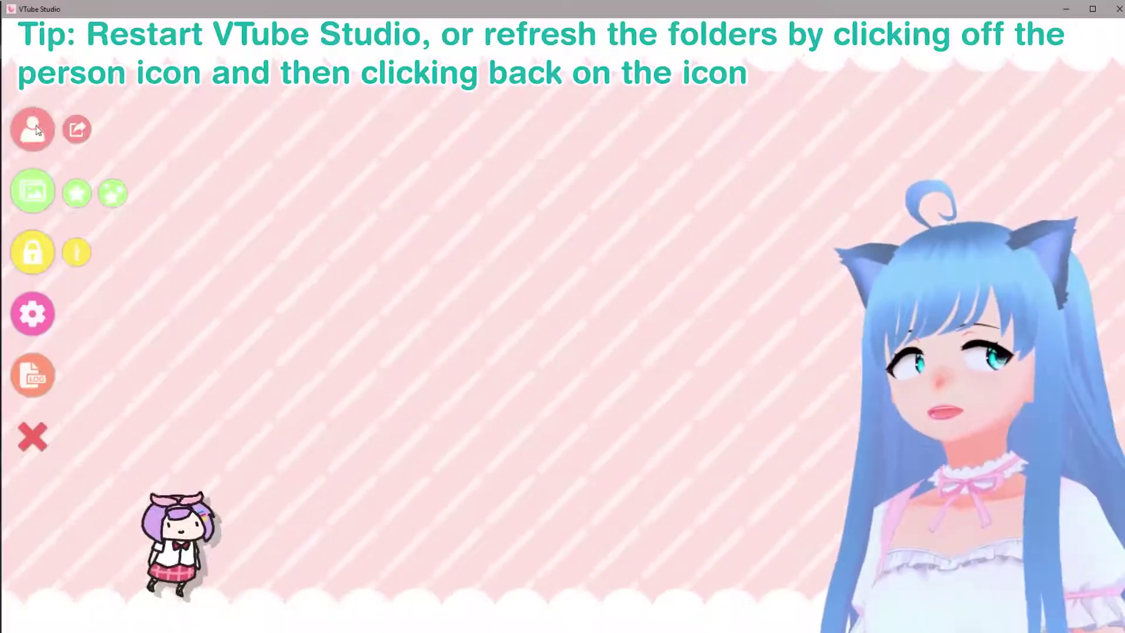
click(37, 128)
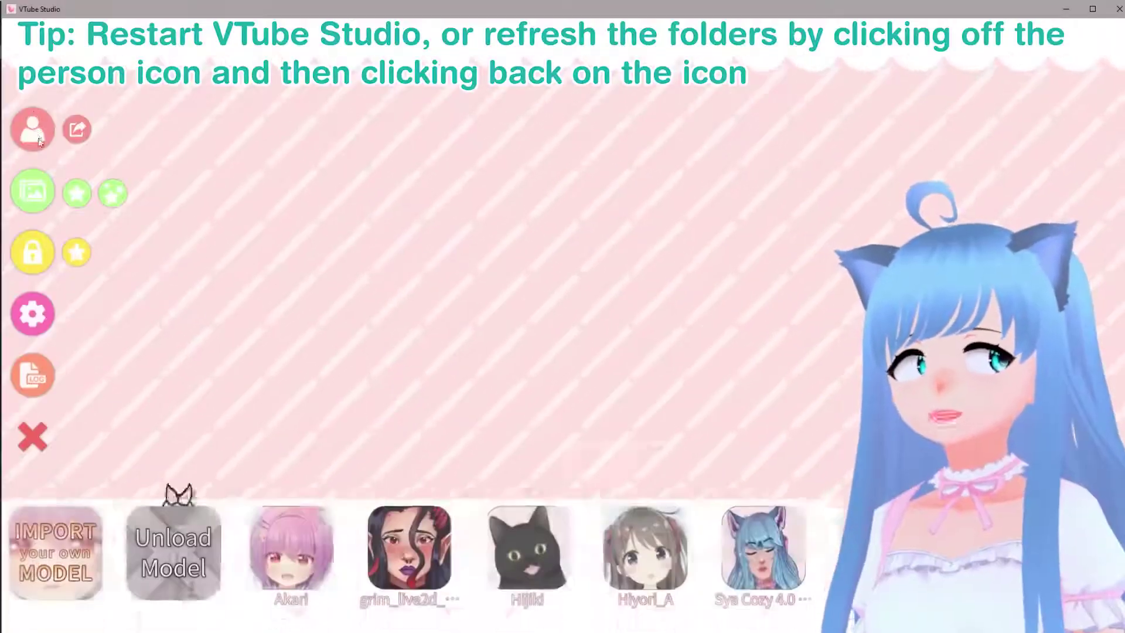
click(36, 128)
click(36, 128)
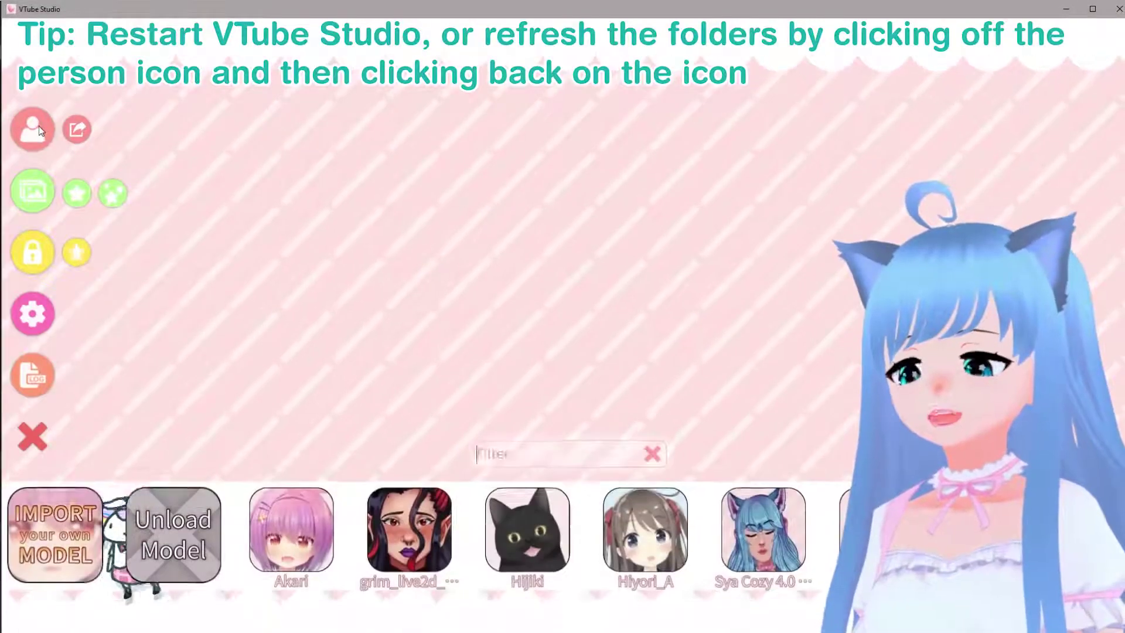
click(36, 128)
click(36, 128)
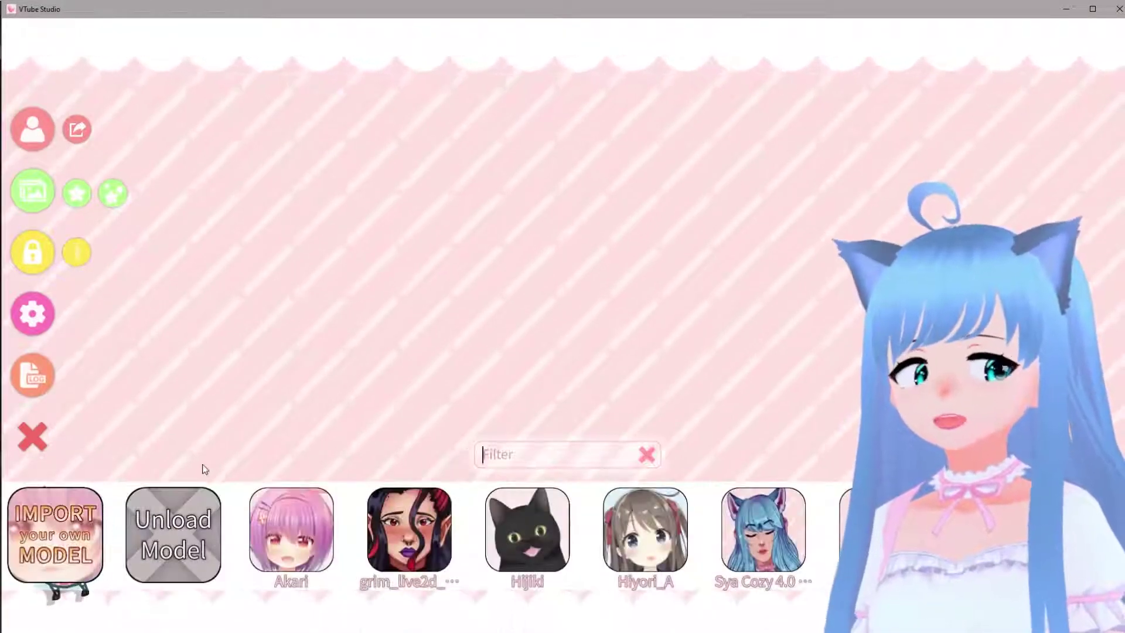
Load the first Syafire Full Body model without an icon and move it toward the left side of the scene.
scroll(587, 522, down, 5)
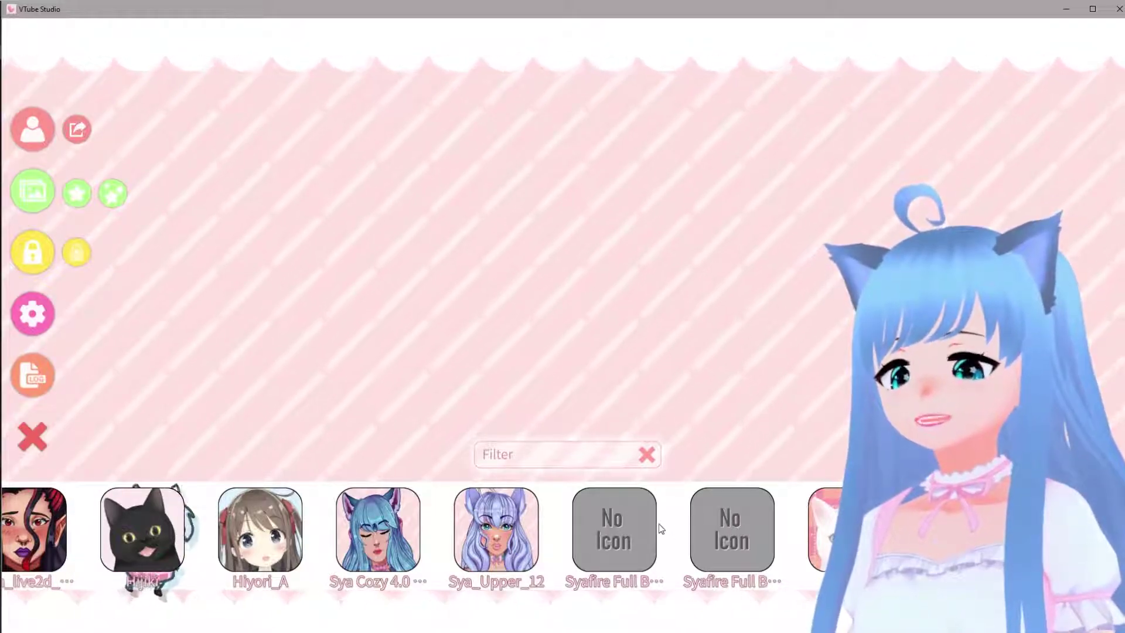
click(630, 536)
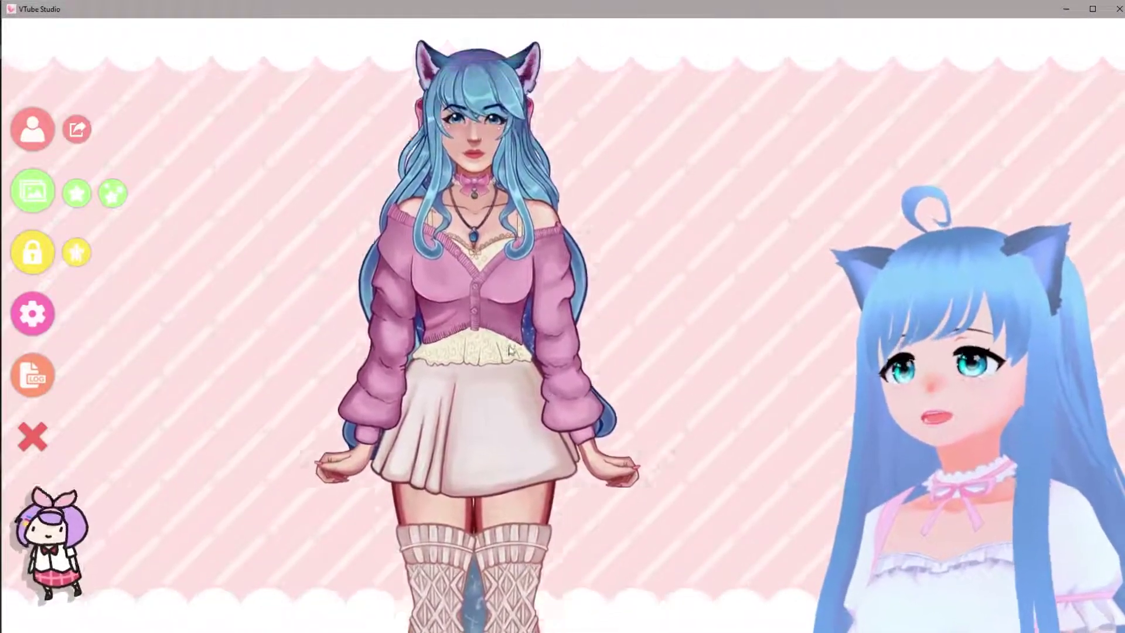
drag(509, 349, 395, 386)
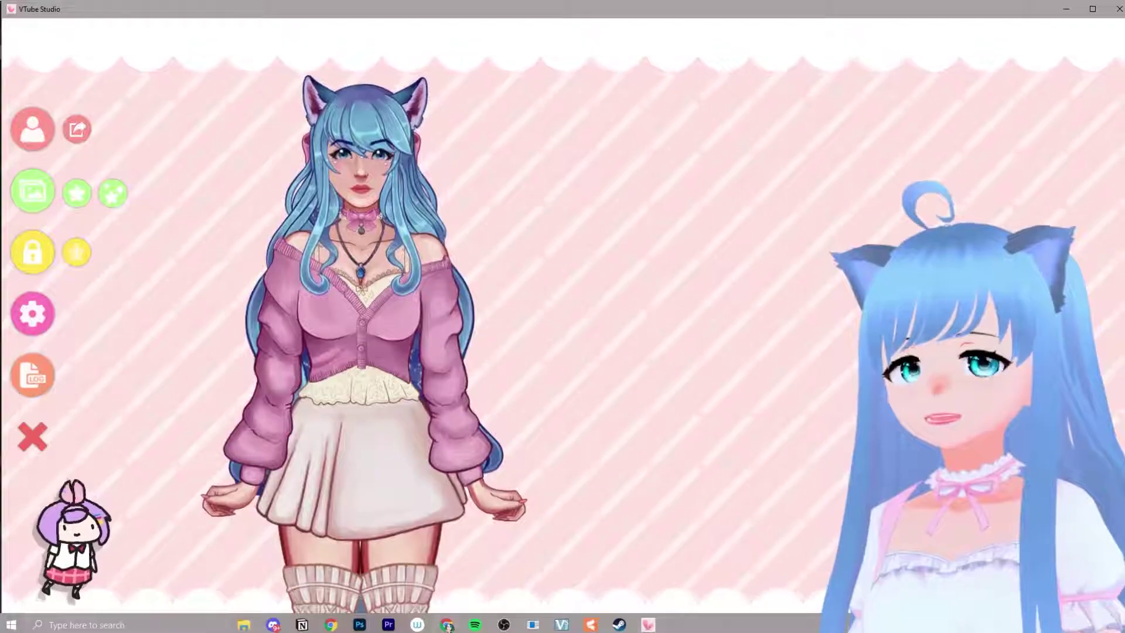
Switch to the SyaDemo folder in File Explorer and review its texture folder, SyaAngry.exp3 expression file and moc3 file.
mouse_move(243, 625)
click(228, 568)
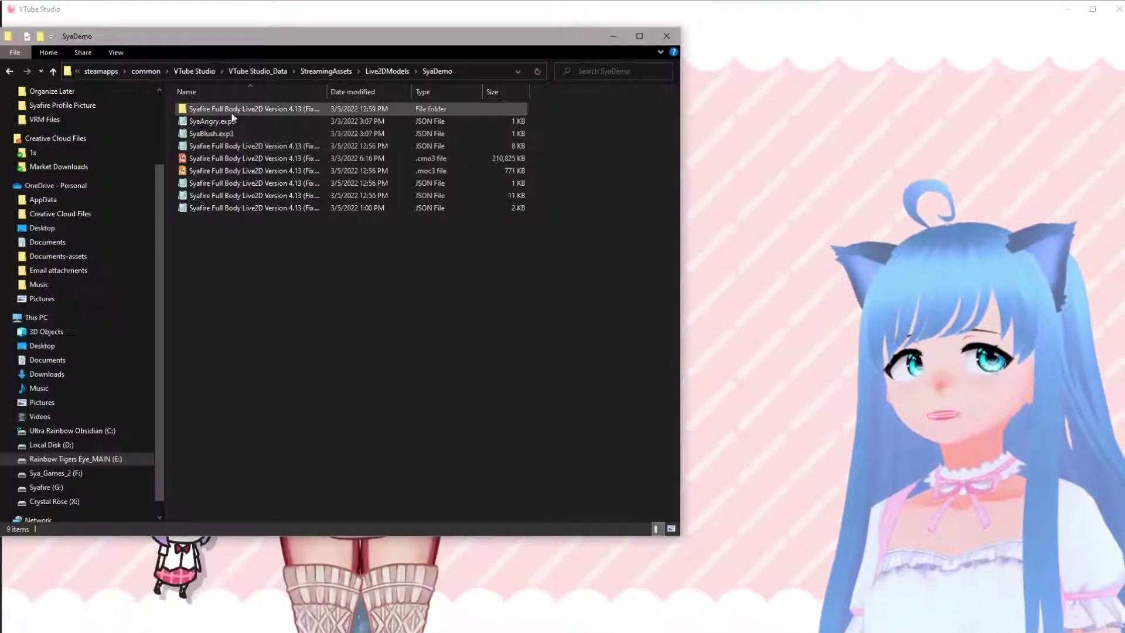
double_click(231, 115)
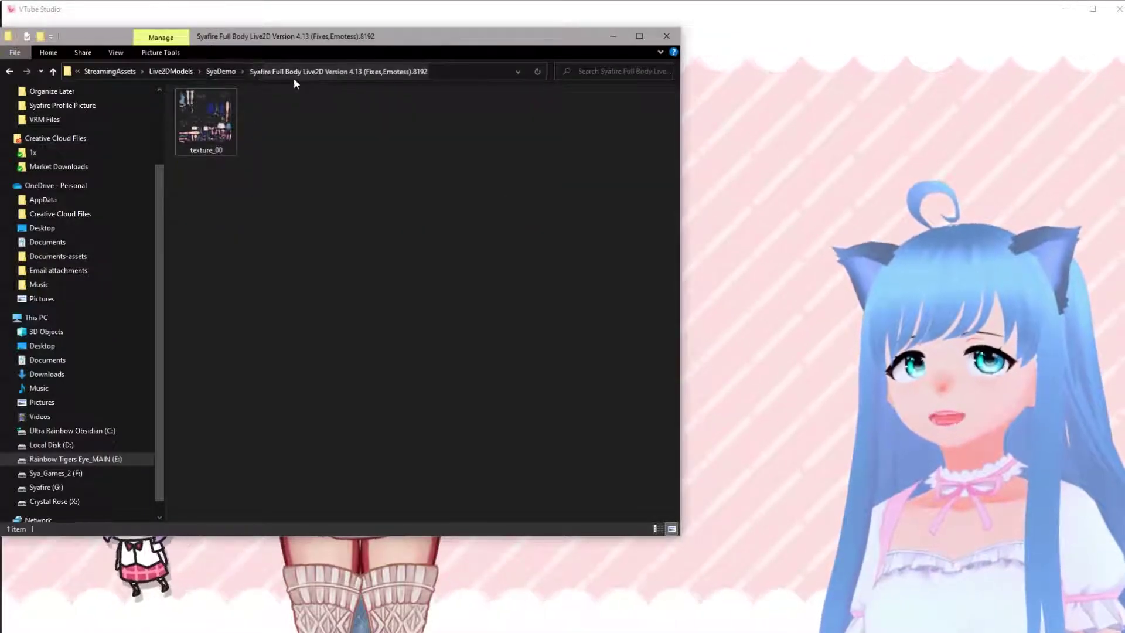
click(228, 70)
click(237, 122)
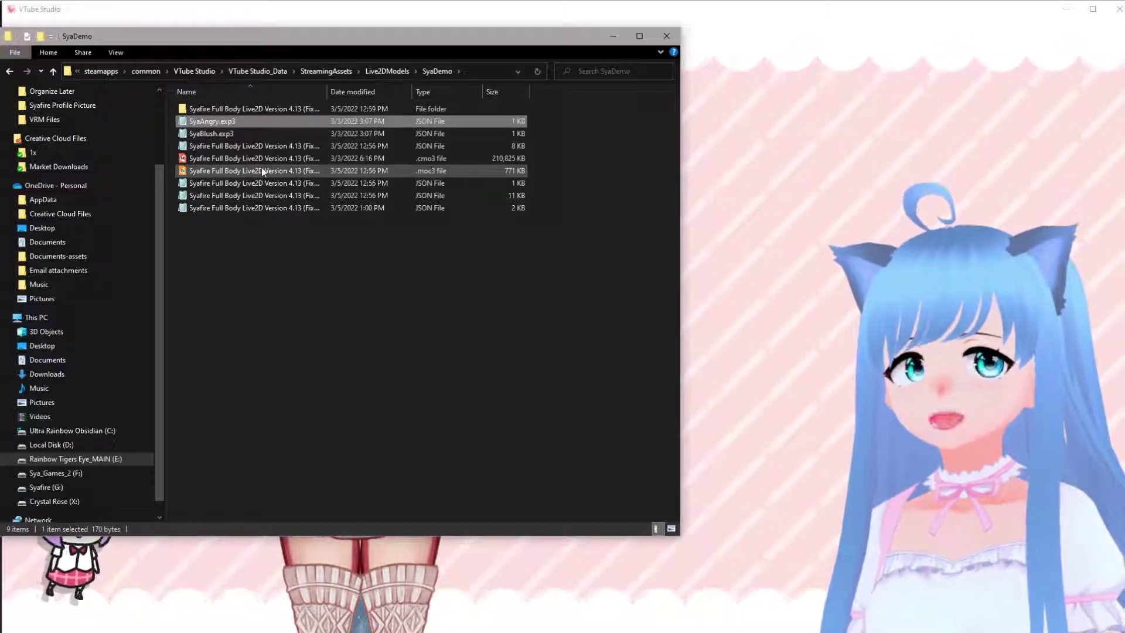
click(427, 173)
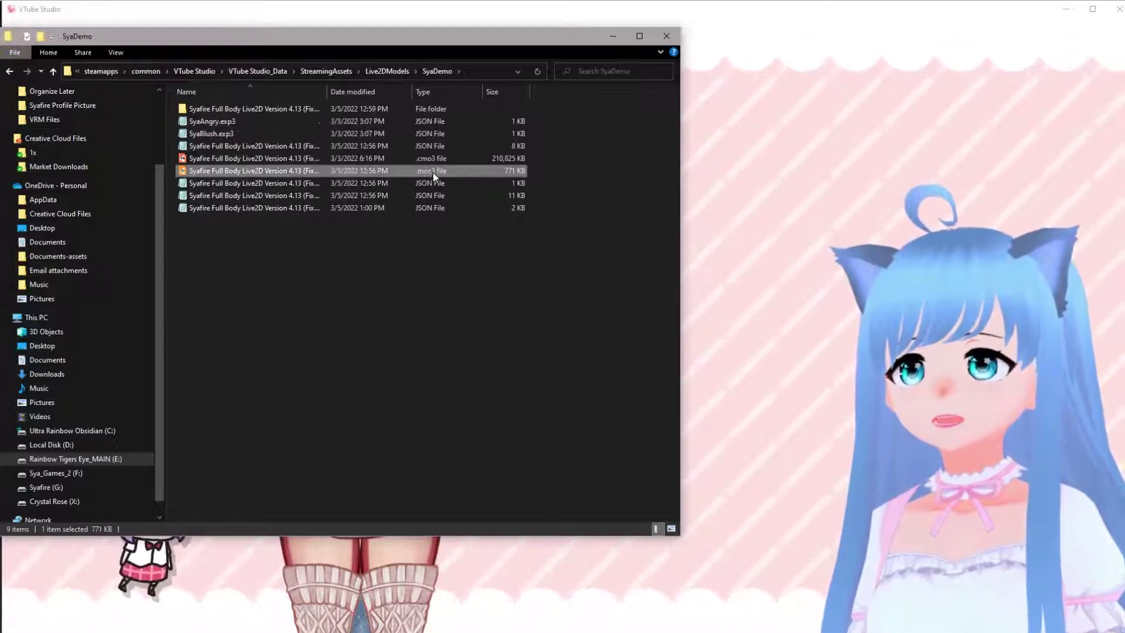
Go up to the Live2DModels folder and view the actions available for the SyaDemo folder without choosing one.
key(alt+Up)
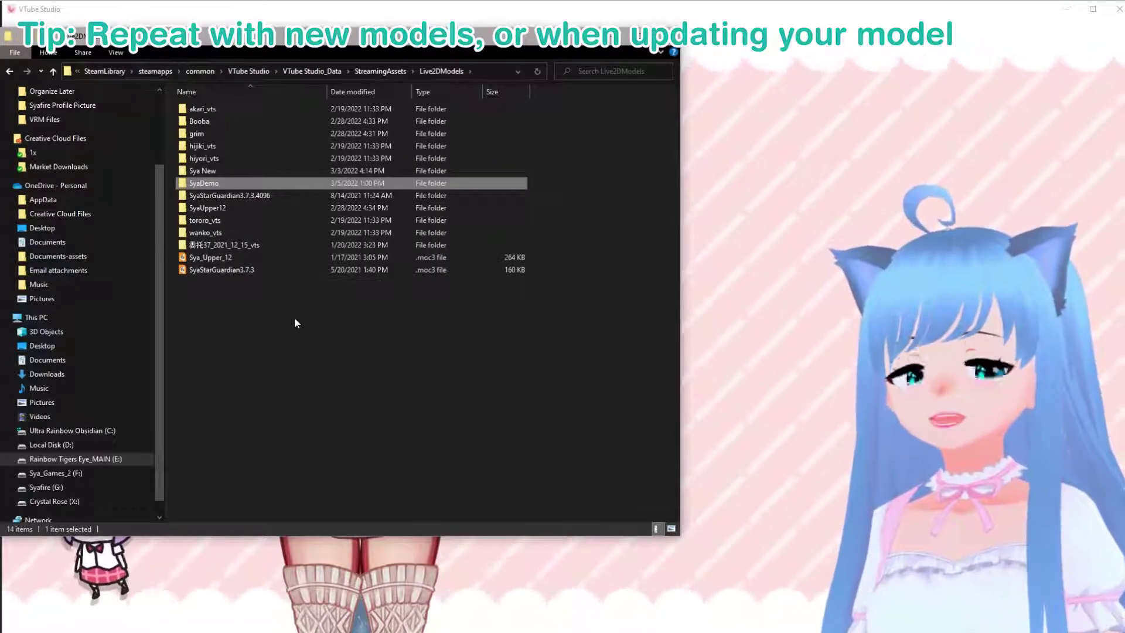
right_click(213, 182)
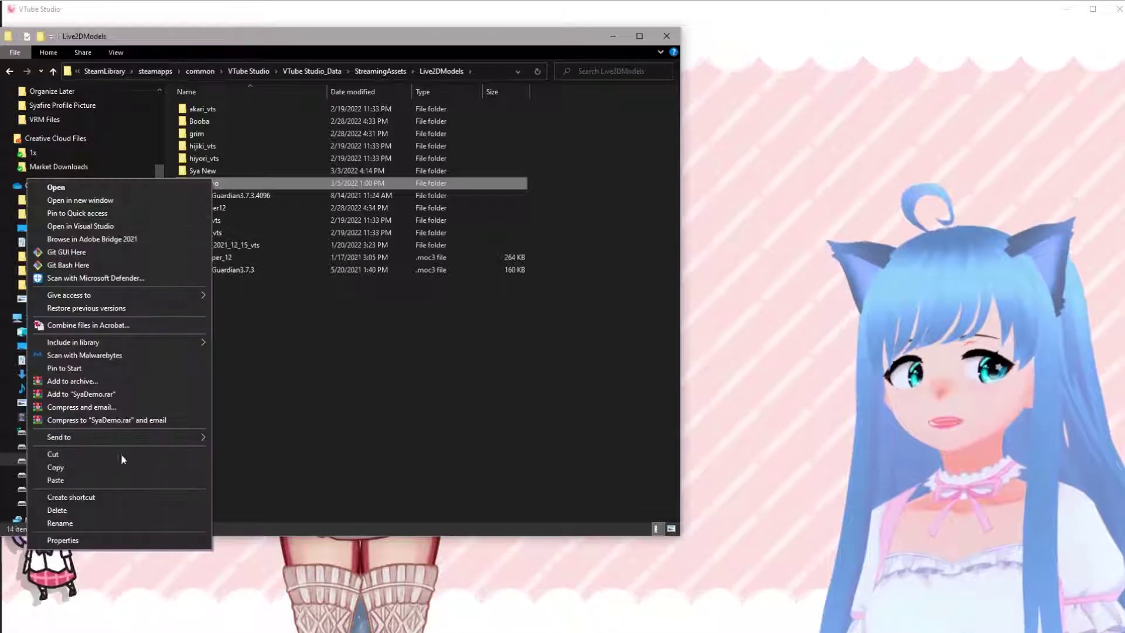
click(386, 385)
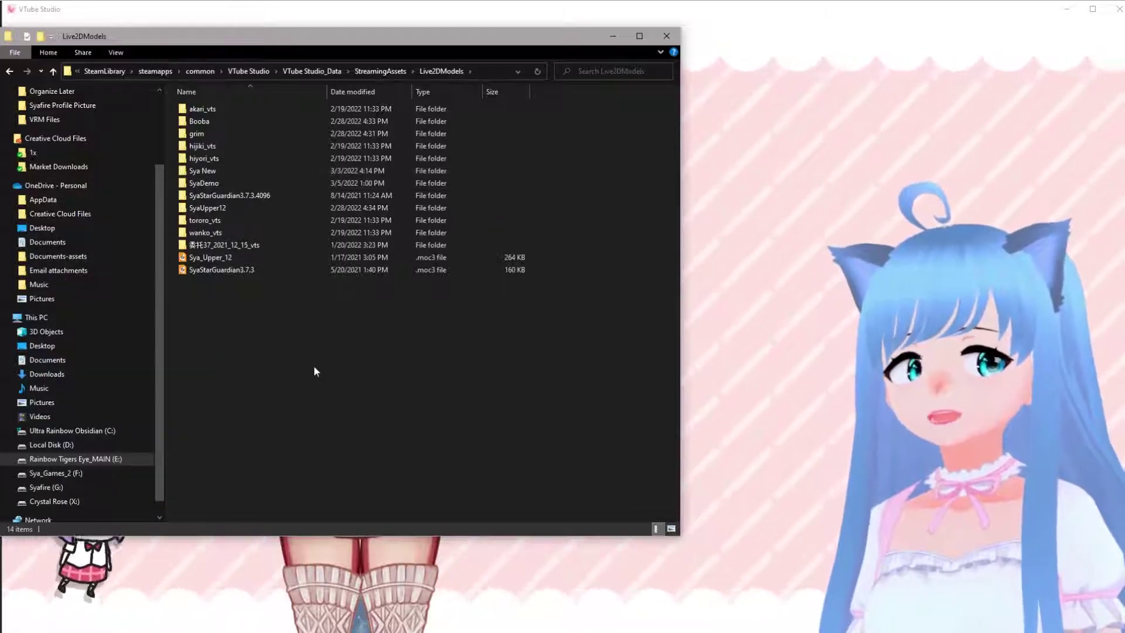